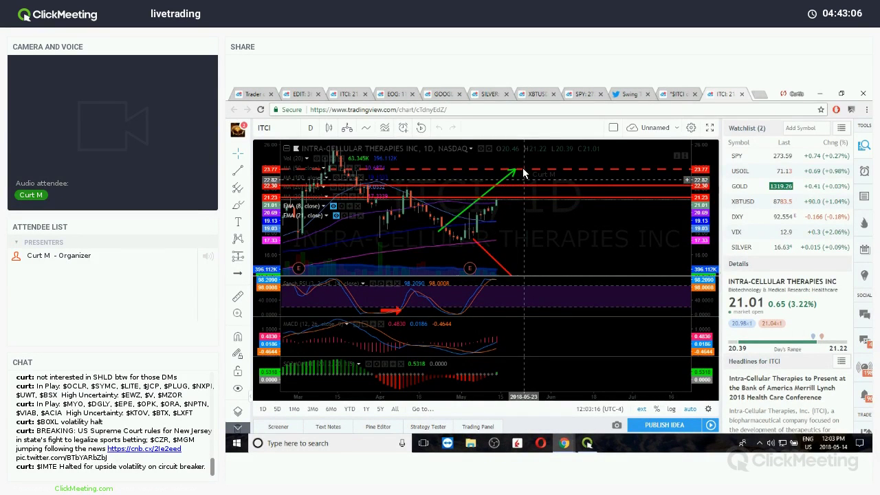
- Maximize the price pane of the ITCI daily chart, examine the area around the dashed 23.77 resistance line, and reset the chart view
double_click(555, 251)
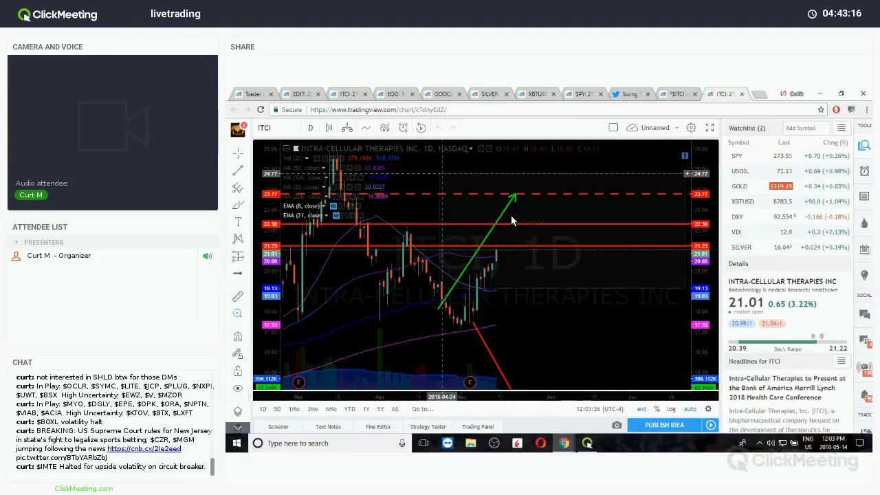
left_click(442, 174)
left_click_drag(543, 227, 587, 403)
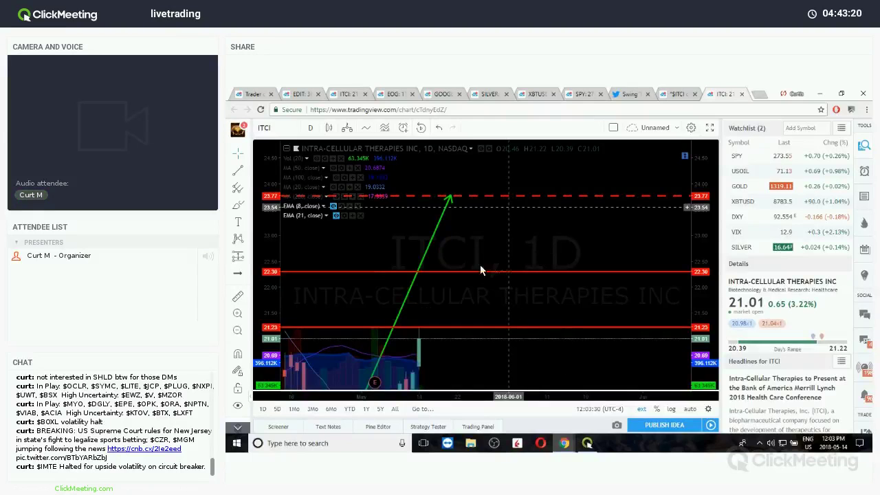
left_click_drag(509, 207, 533, 360)
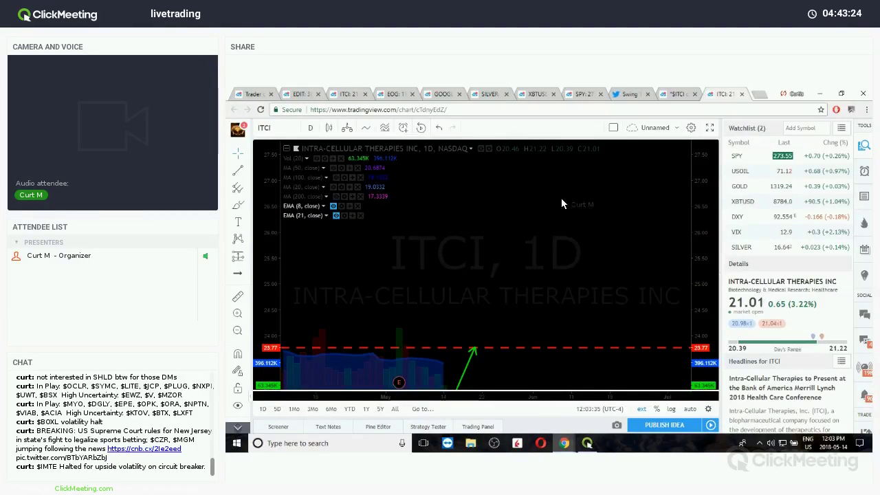
key("alt+r")
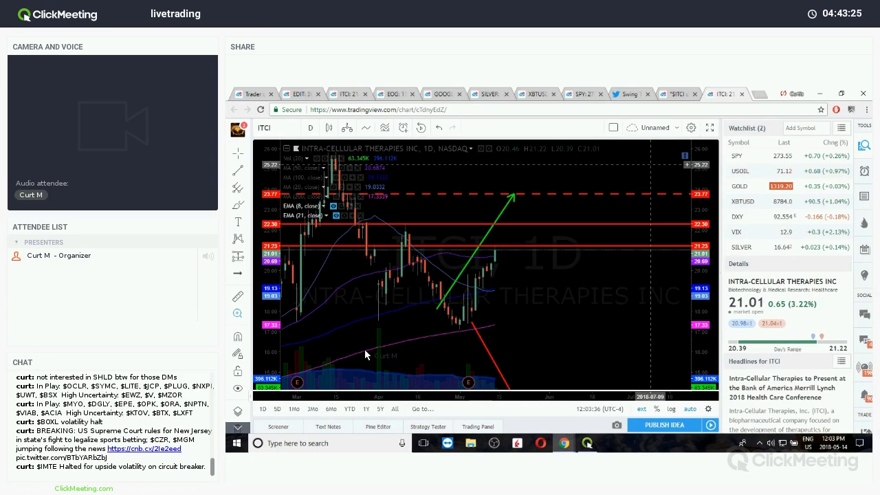
- Examine the ITCI chart from the dashed 30.63 line down to the green arrow's target and the solid resistance lines
left_click_drag(653, 163, 349, 367)
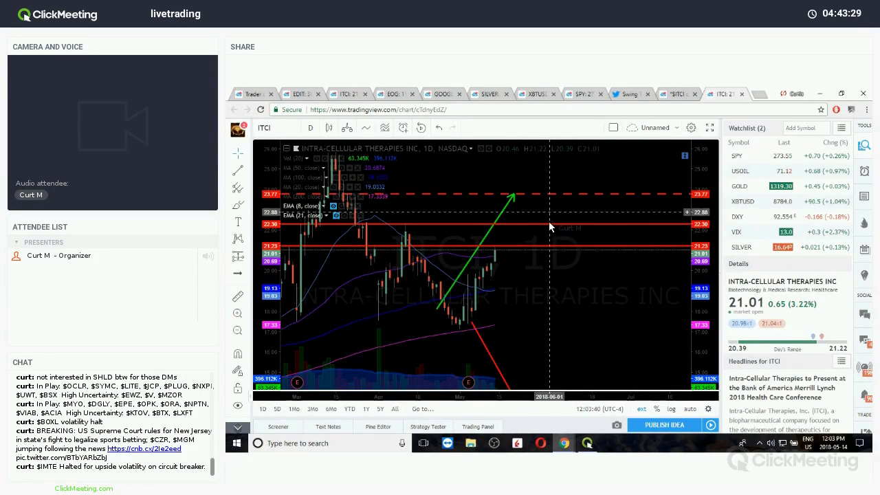
left_click_drag(549, 230, 539, 253)
left_click(553, 219)
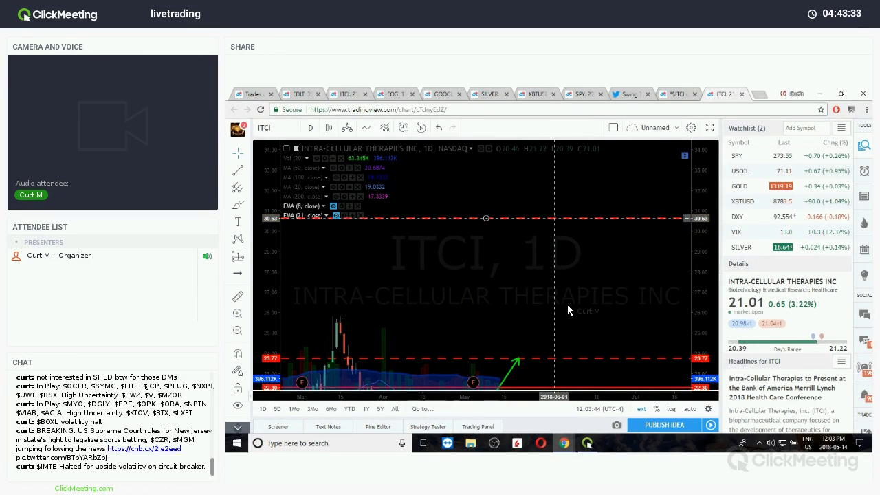
left_click_drag(546, 282, 558, 185)
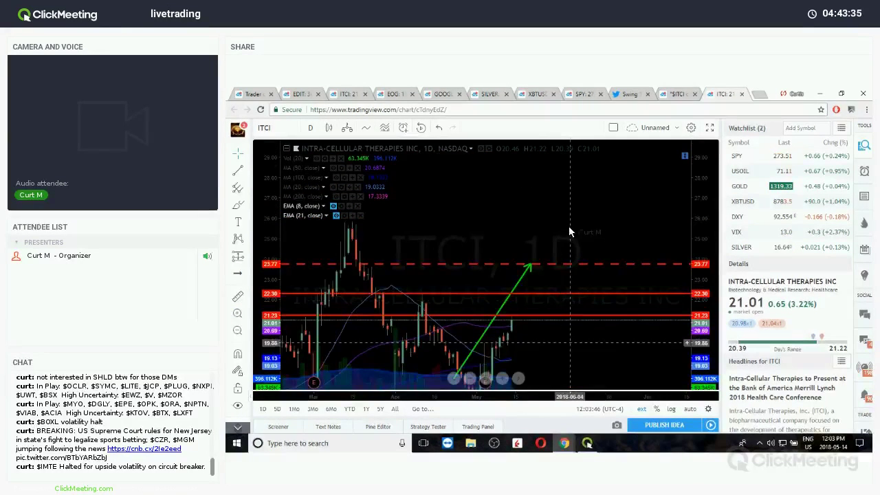
left_click_drag(571, 337, 570, 281)
left_click_drag(569, 226, 569, 221)
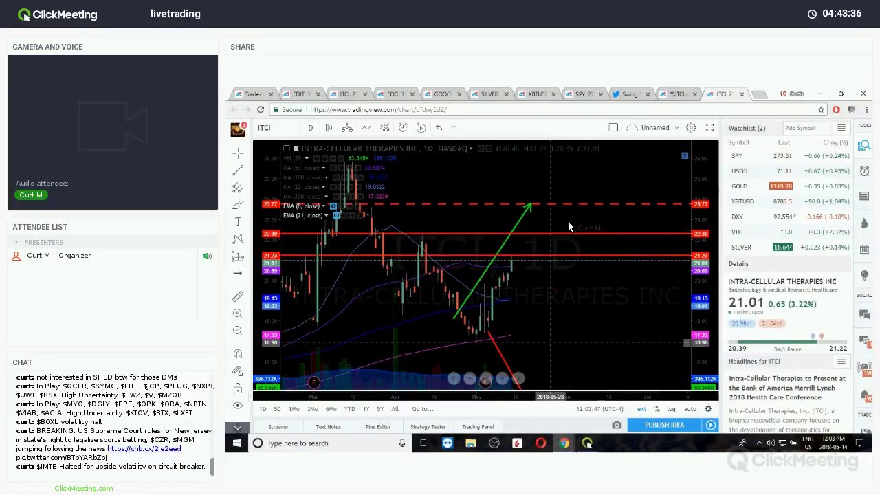
- Switch to the SPY 60-minute chart and examine the circled targets and the price levels above the green arrow
left_click(667, 94)
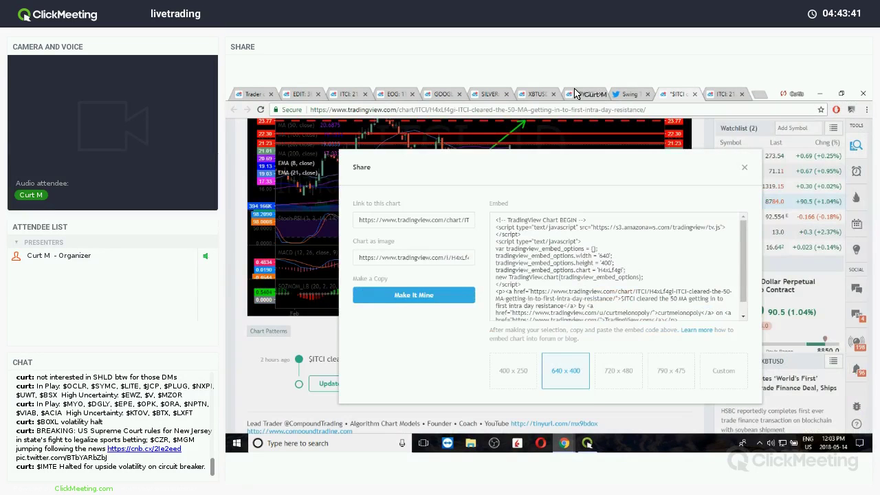
left_click(576, 95)
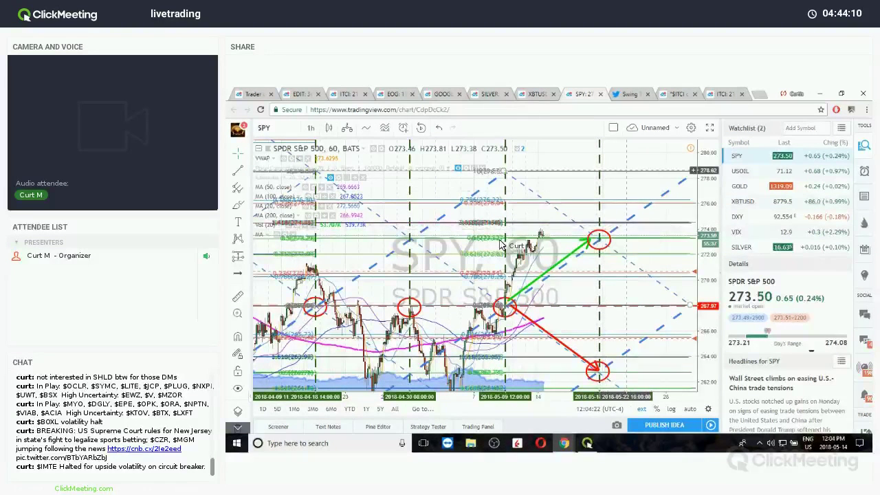
left_click_drag(586, 177, 573, 248)
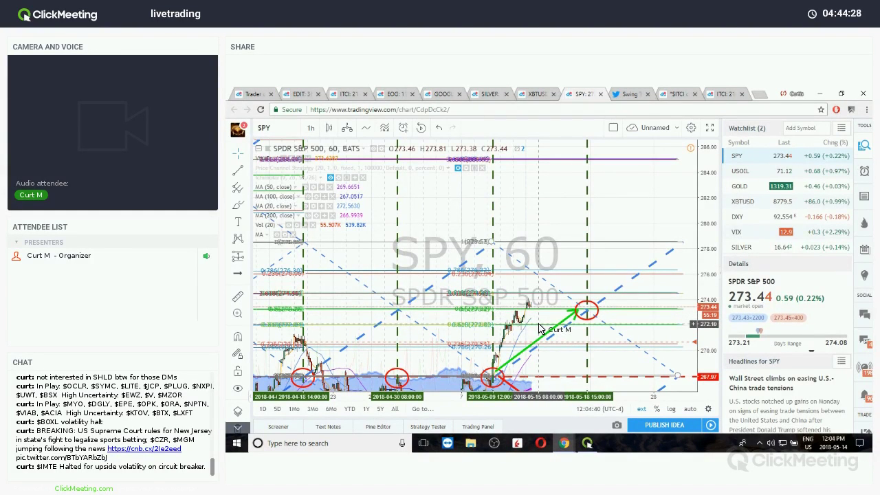
left_click(537, 94)
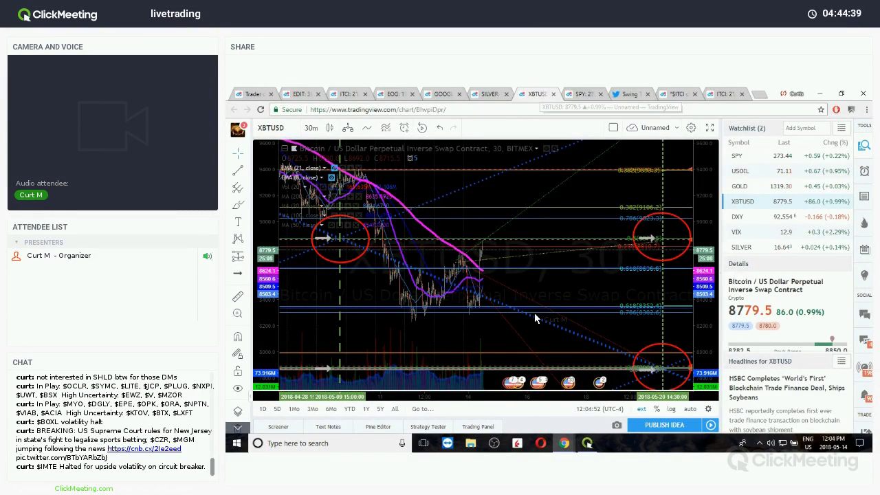
left_click(580, 94)
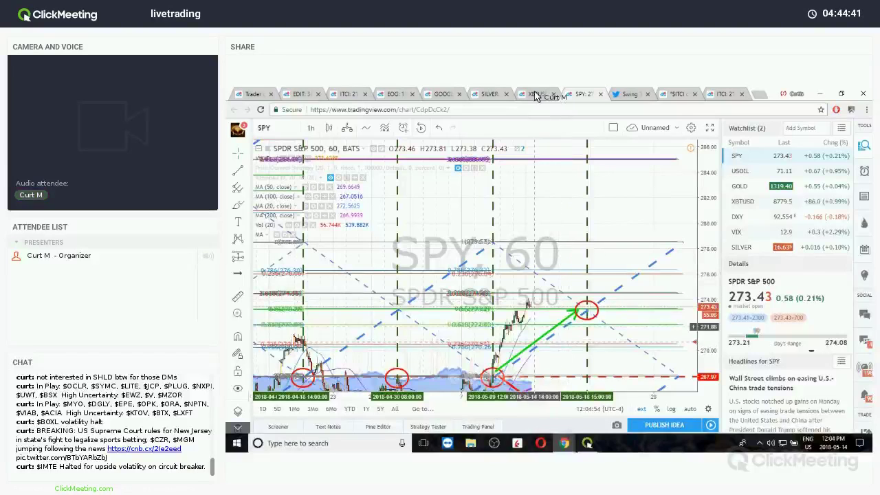
- Switch to the XBTUSD 30-minute chart and examine the upper, middle and lower circled price targets on the 2018-05-20 time line
key("ctrl+shift+Tab")
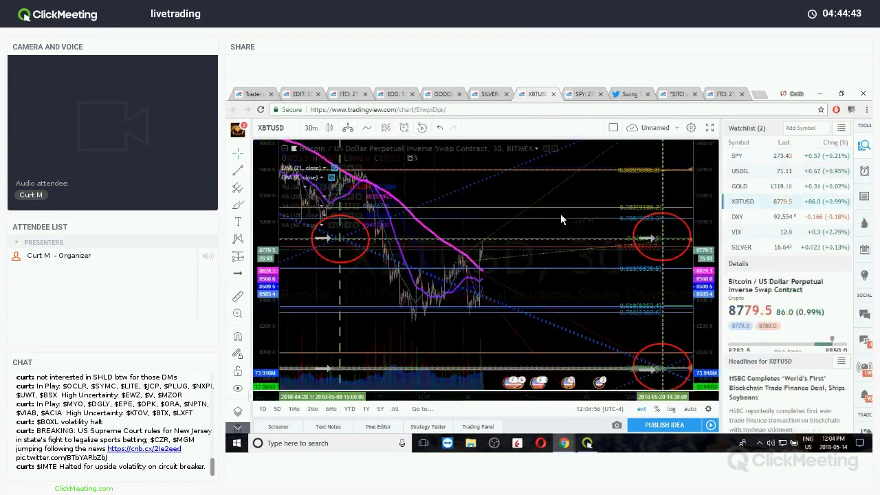
scroll(543, 302, "down", 3)
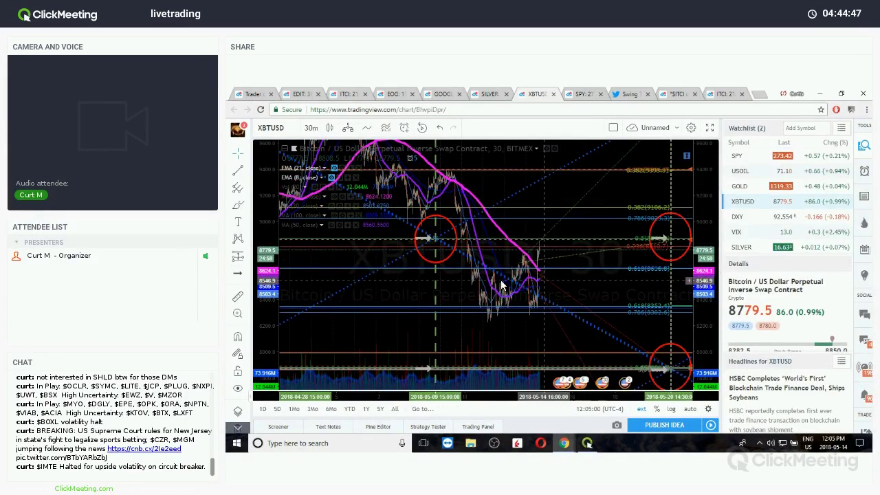
scroll(503, 267, "down", 2)
scroll(503, 267, "down", 1)
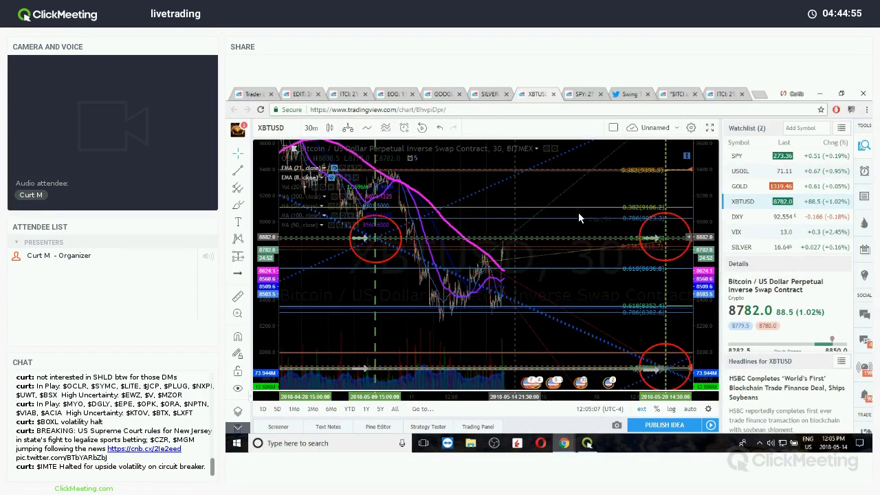
left_click_drag(566, 218, 501, 355)
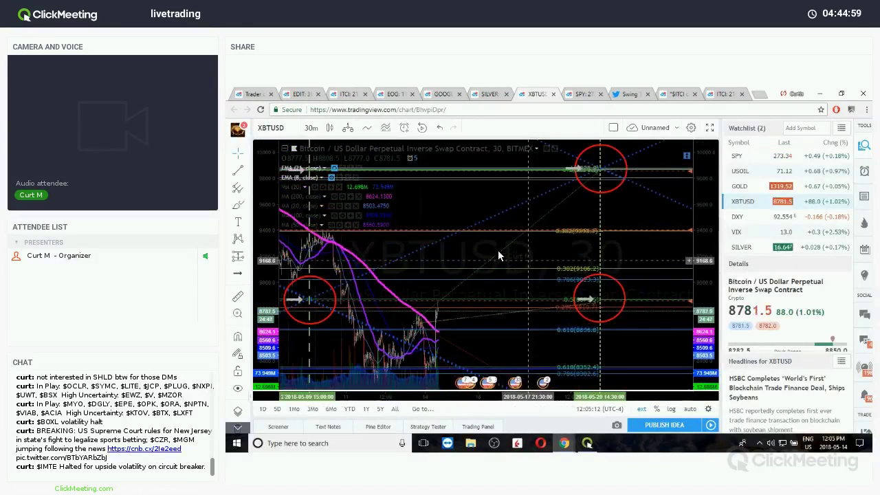
left_click_drag(518, 280, 535, 239)
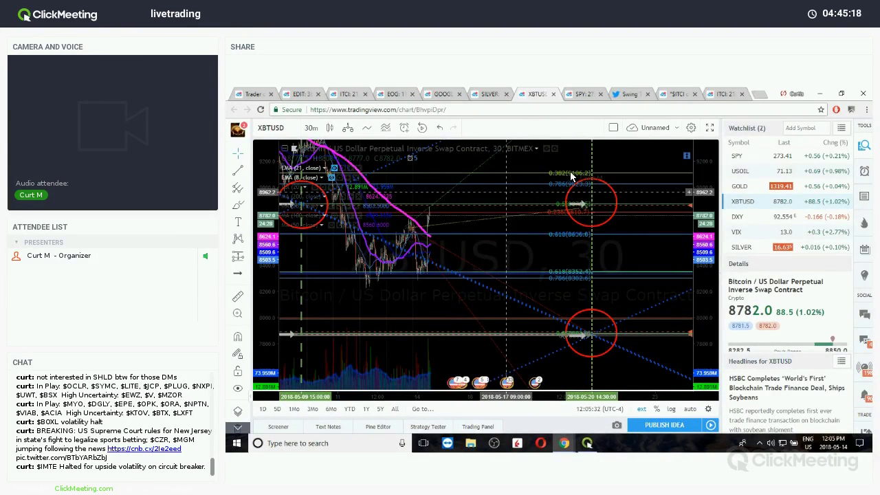
left_click_drag(562, 209, 551, 277)
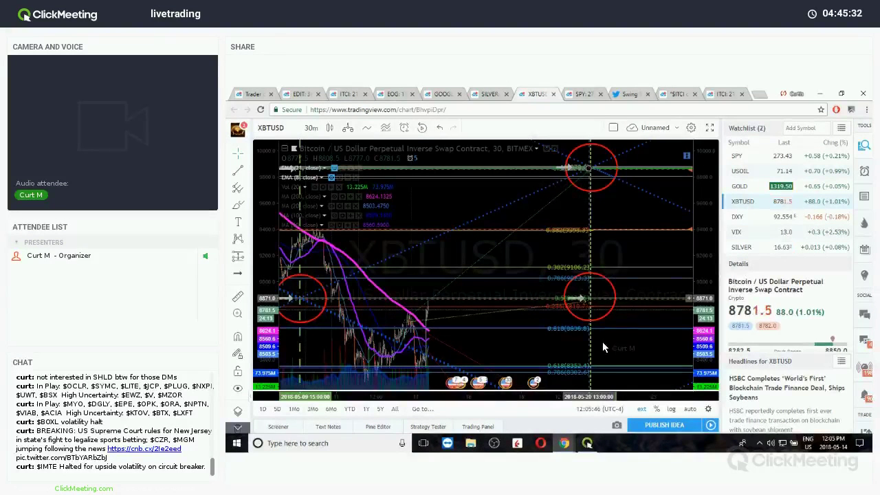
left_click_drag(591, 252, 591, 170)
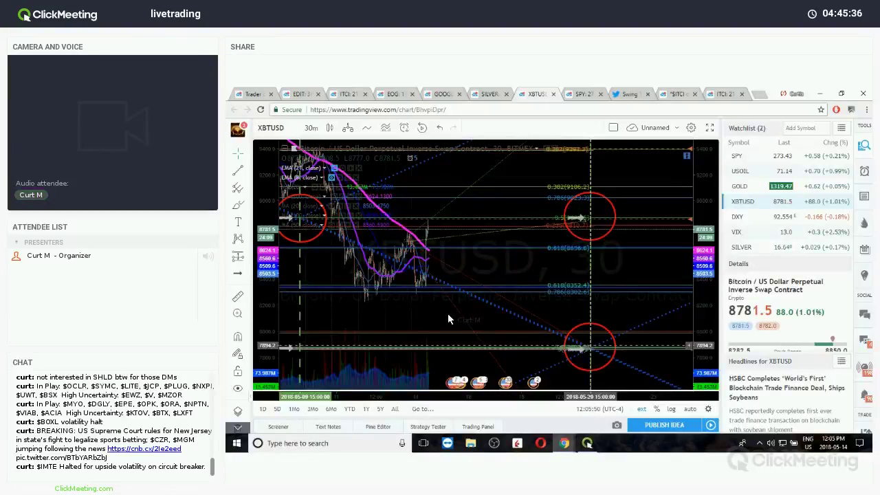
left_click_drag(522, 269, 538, 308)
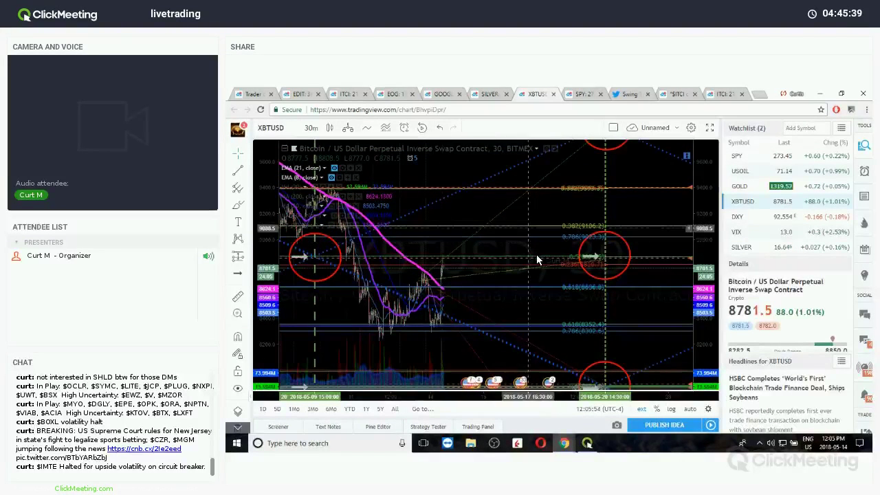
- Switch to the SILVER 2-hour chart and examine how price met the earlier circled targets, back to late April and forward to mid-May
left_click(491, 93)
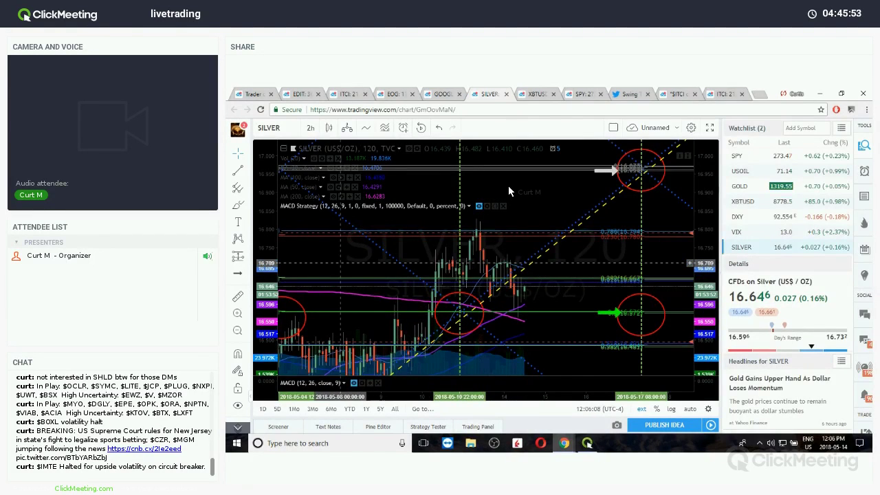
left_click_drag(341, 263, 512, 184)
left_click(461, 233)
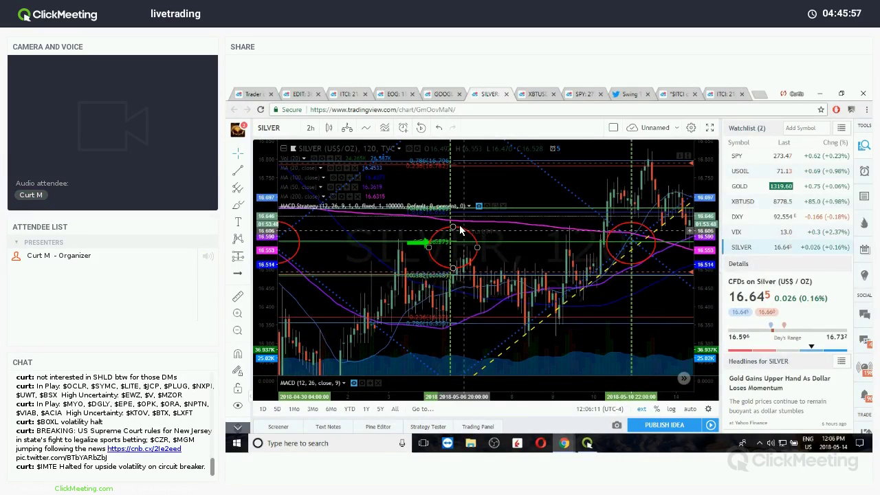
left_click_drag(463, 229, 460, 225)
left_click_drag(346, 277, 403, 276)
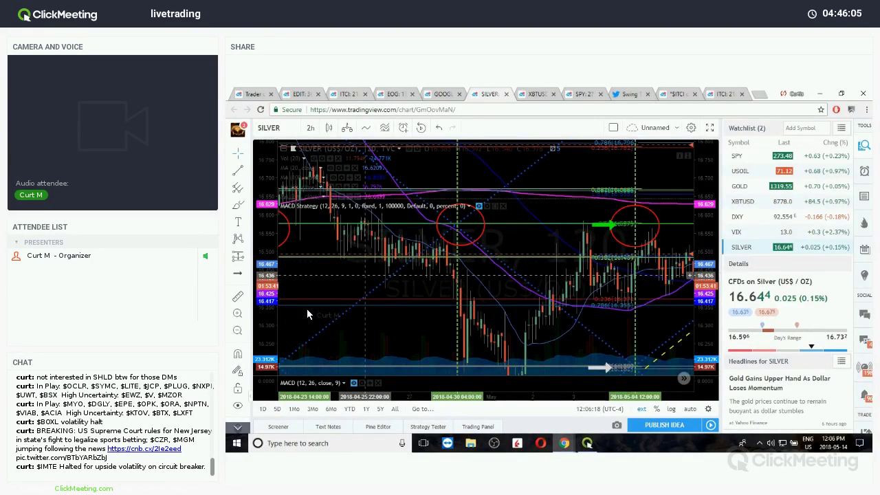
mouse_move(365, 275)
left_mouse_down()
mouse_move(482, 276)
mouse_move(289, 307)
left_mouse_up()
mouse_move(621, 263)
left_mouse_down()
mouse_move(602, 263)
mouse_move(599, 234)
left_mouse_up()
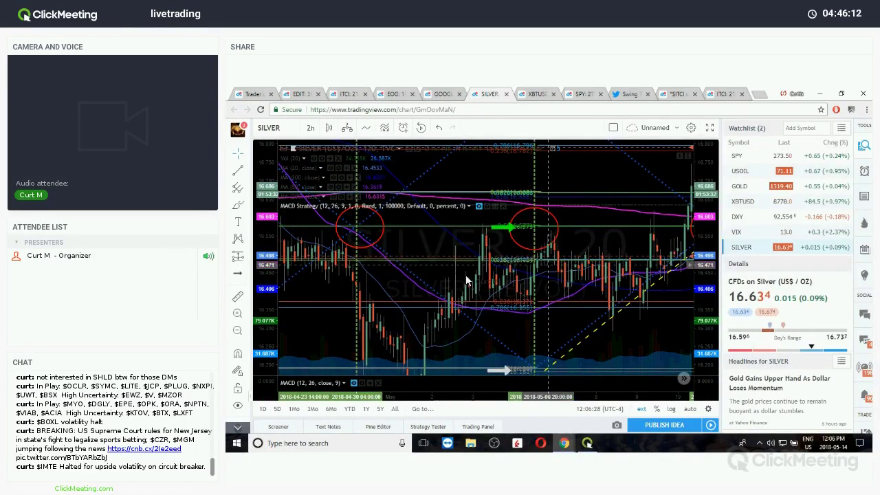
left_click_drag(593, 236, 432, 257)
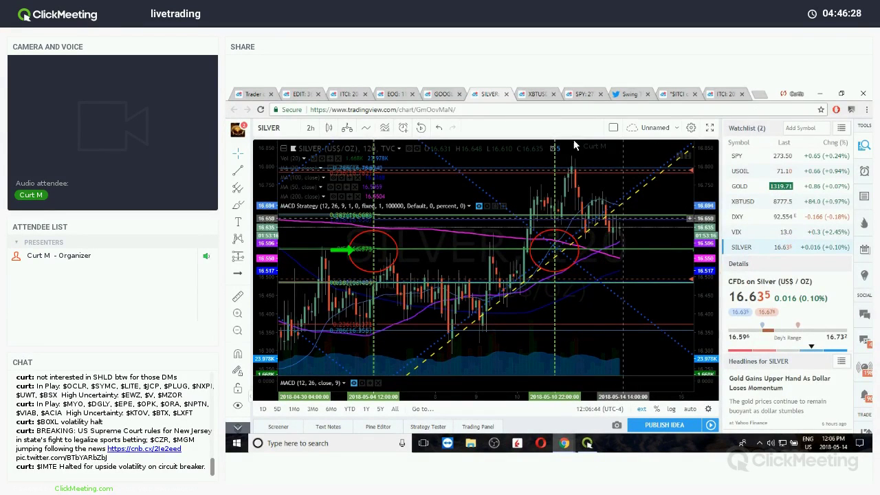
- Examine the GOOGL daily chart's circled arrow targets and the EOG weekly chart's Fibonacci levels, ending on GOOGL
left_click(441, 98)
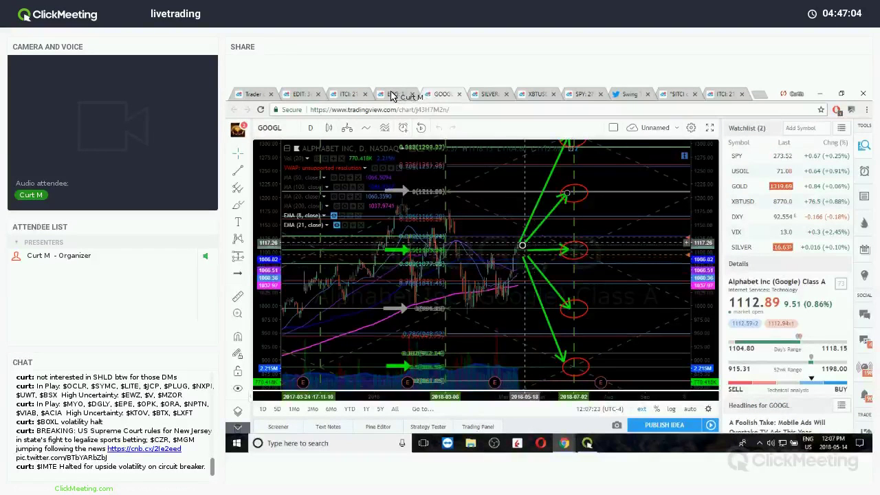
key("ctrl+shift+Tab")
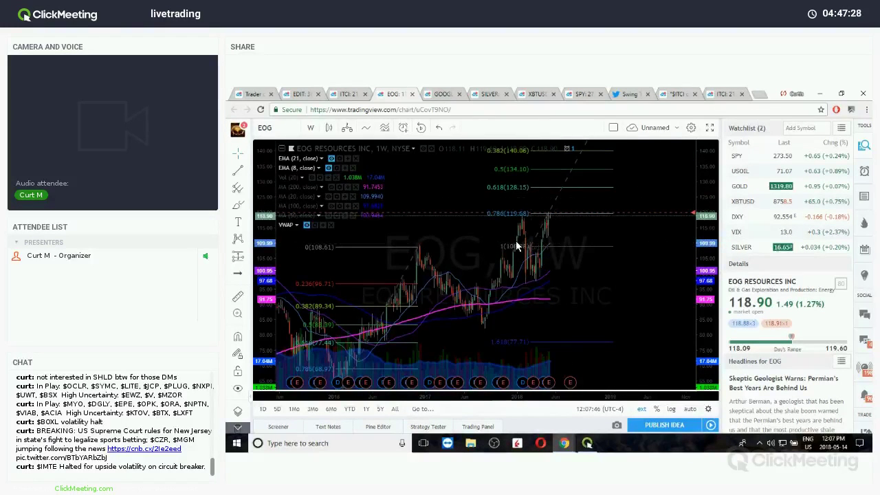
key("ctrl+Tab")
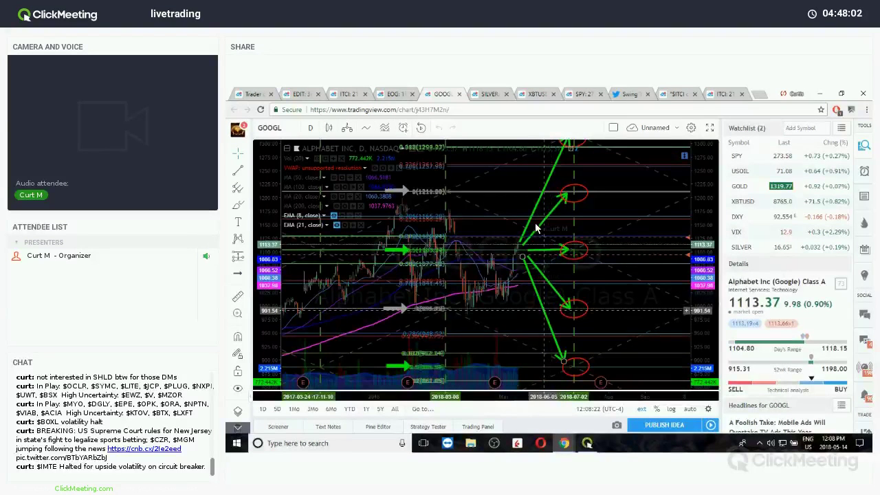
- Check the Swing Trading Alerts Twitter page, revisit the EOG and ITCI charts, and bring up the EDIT daily chart
left_click(627, 93)
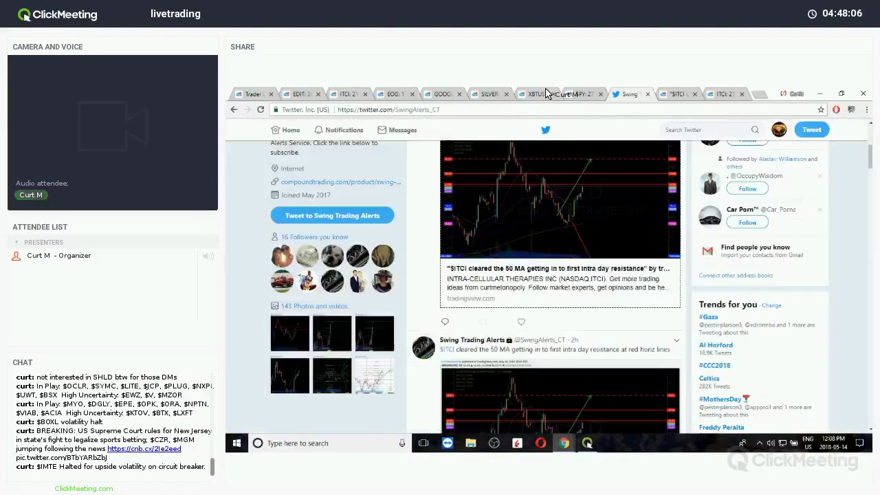
left_click(536, 95)
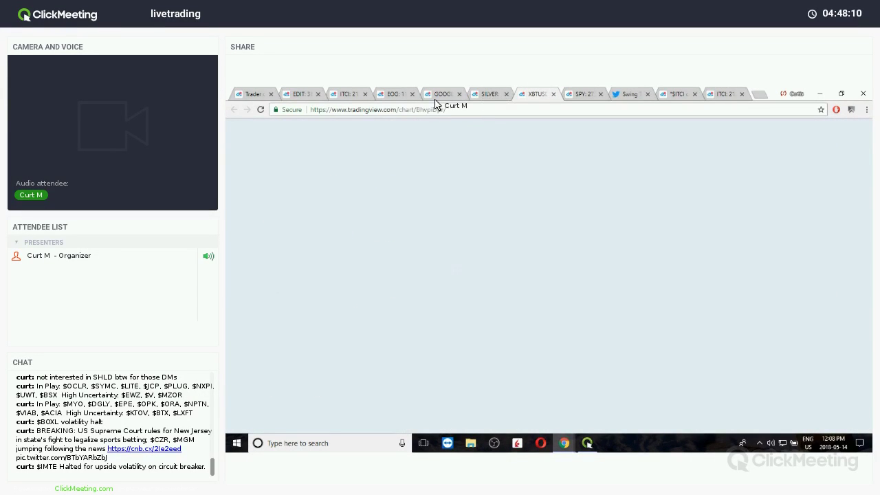
key("ctrl+shift+Tab")
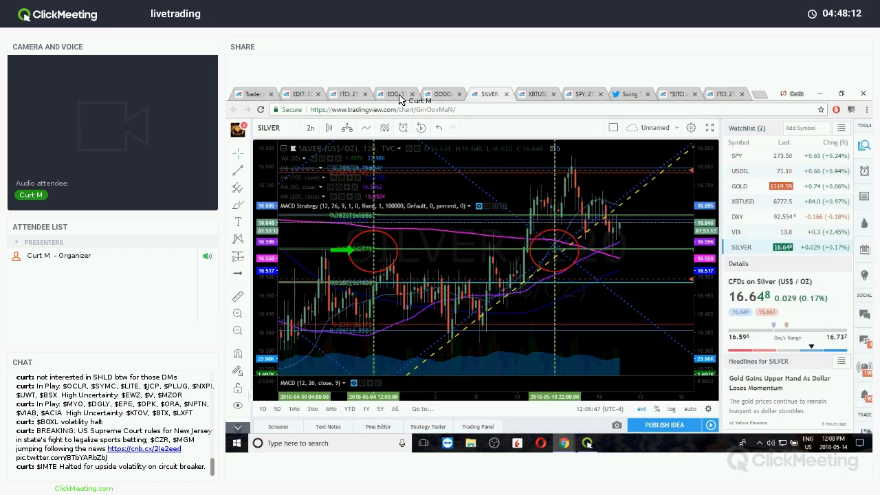
key("ctrl+shift+Tab")
key("ctrl+shift+Tab")
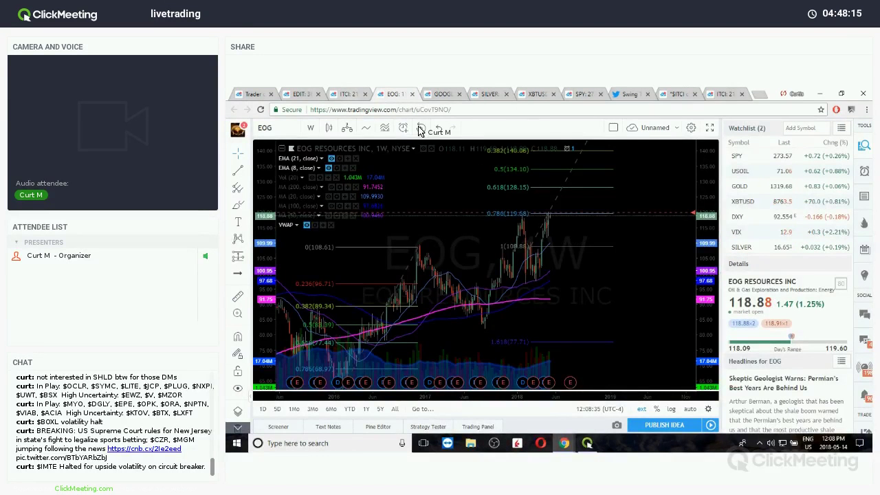
left_click(336, 96)
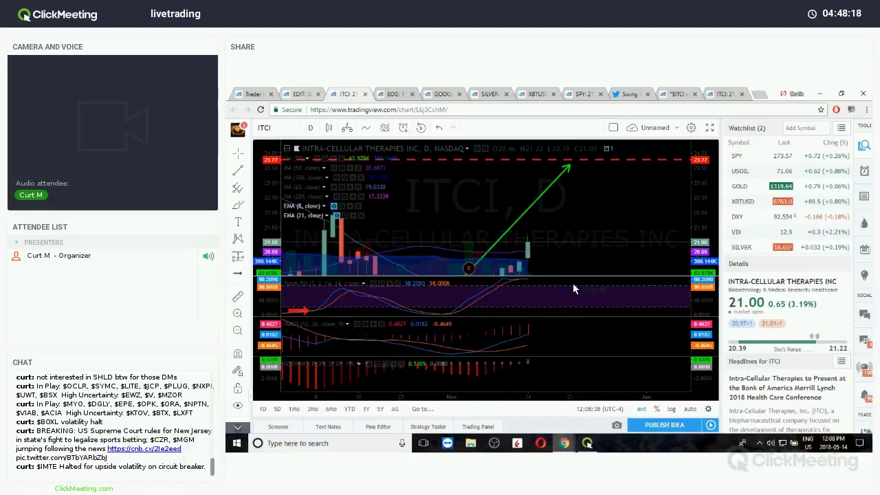
key("ctrl+shift+Tab")
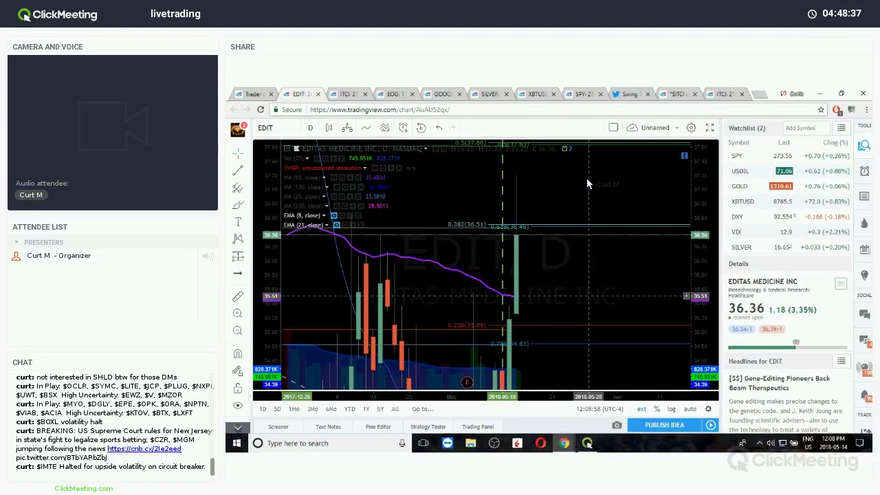
- Examine the EDIT daily chart's circled targets on the 2018-05-10 and 2018-09-19 time lines, with a brief check of the ITCI chart
left_click_drag(589, 281, 590, 174)
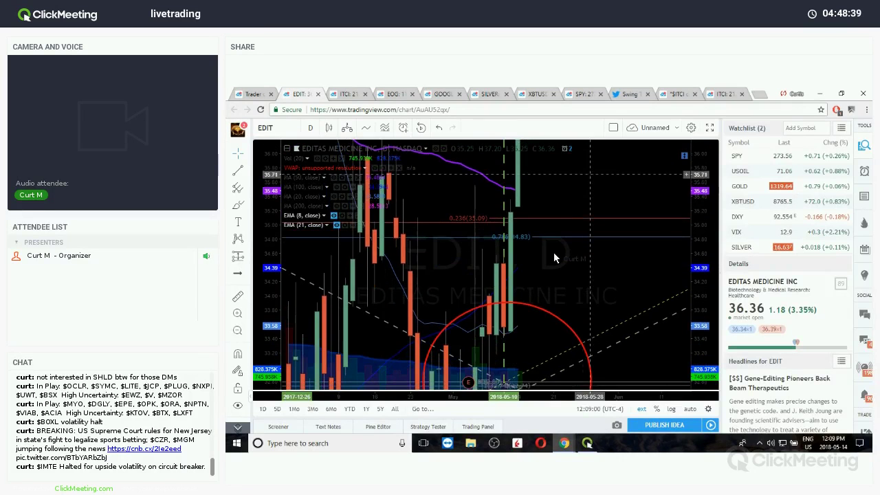
left_click(239, 331)
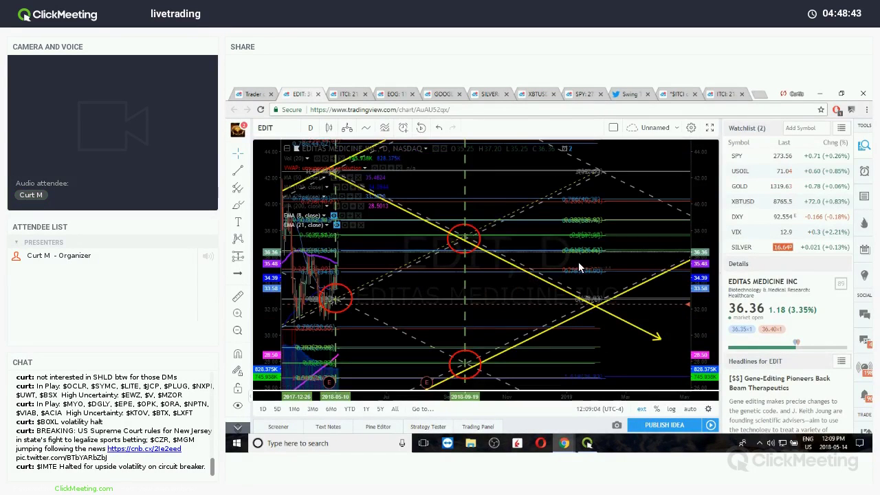
left_click_drag(420, 283, 584, 261)
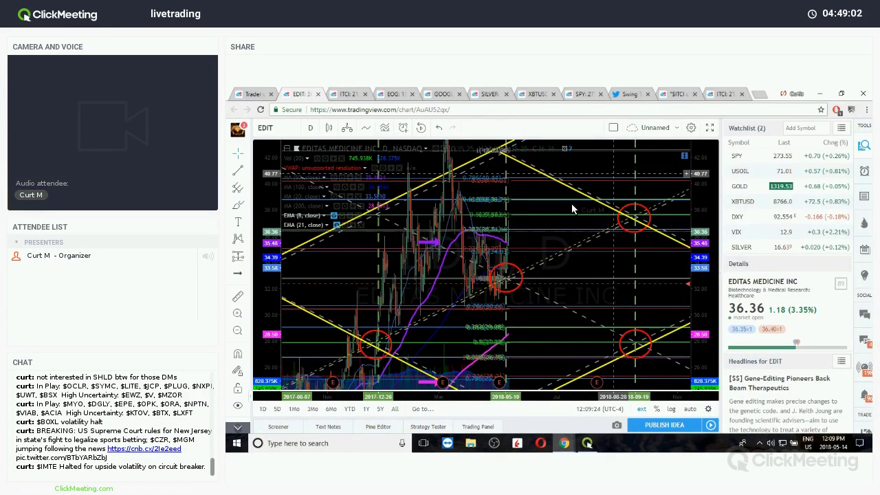
left_click_drag(628, 171, 565, 285)
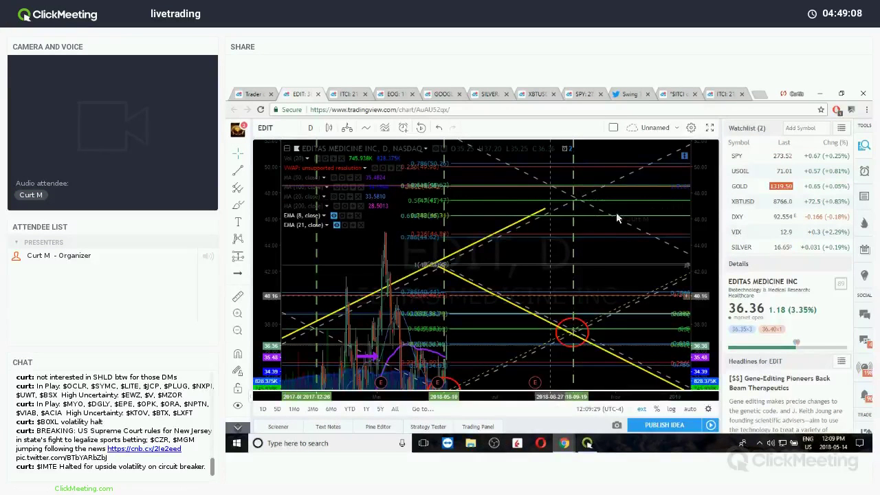
left_click_drag(540, 265, 620, 179)
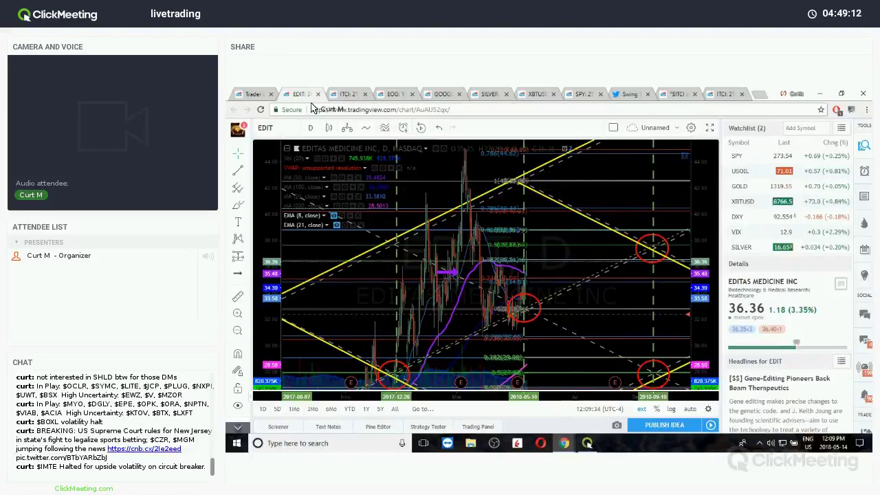
left_click(344, 94)
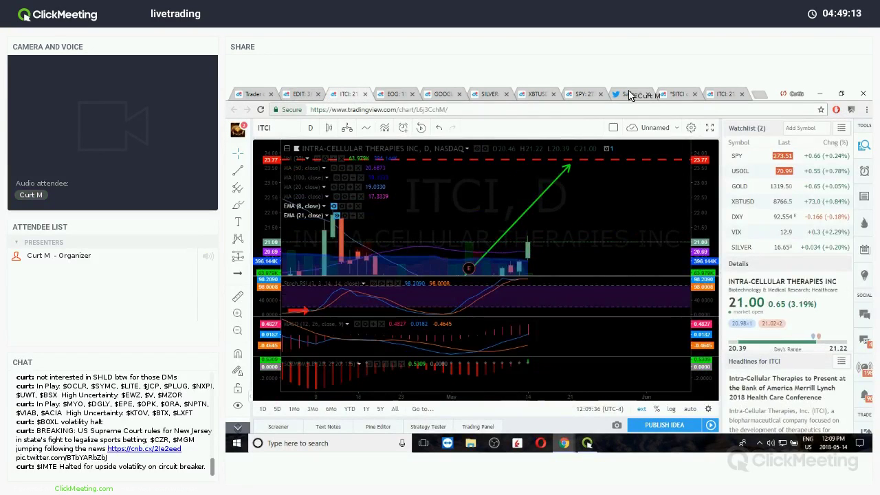
key("ctrl+shift+Tab")
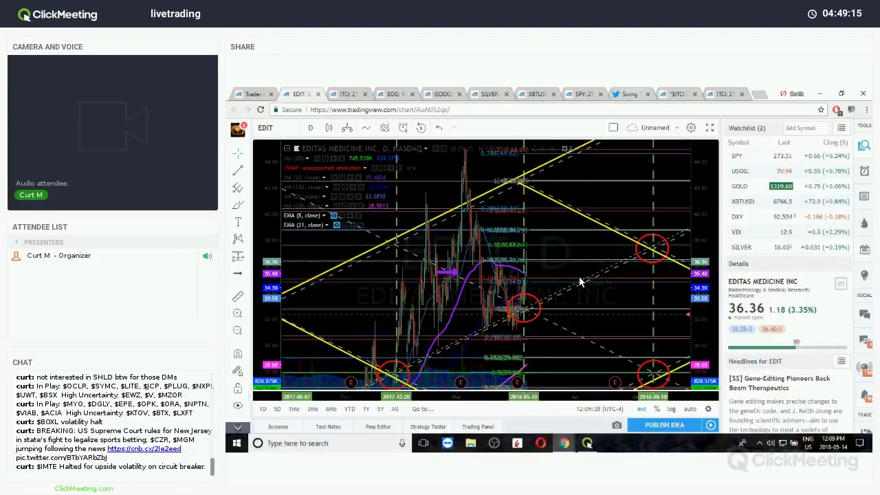
- Switch to the Swing Trading Alerts Twitter page and review the EDIT, GOOGL and SPY alerts down to the HTZ alert
left_click(629, 94)
scroll(576, 280, "down", 5)
scroll(574, 279, "down", 5)
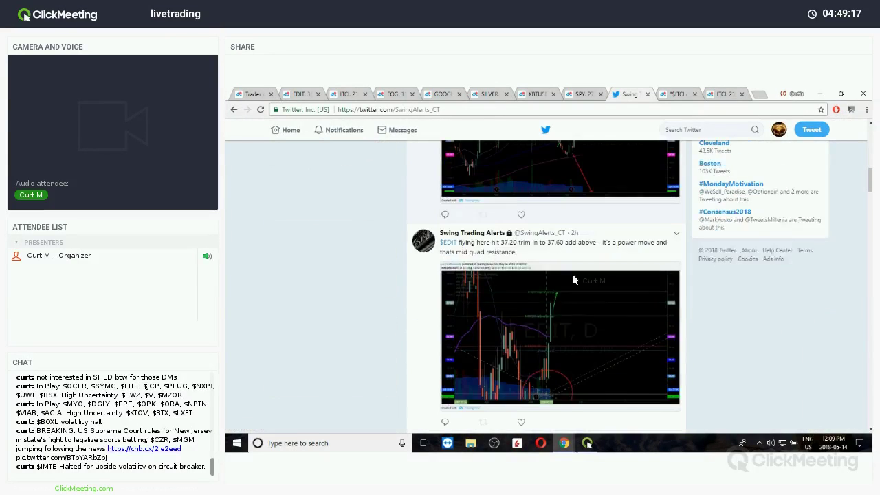
scroll(572, 274, "down", 10)
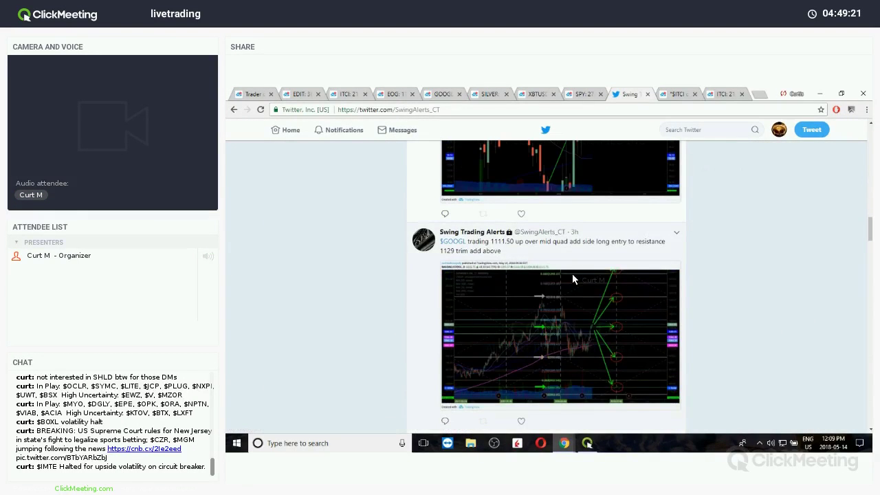
scroll(573, 275, "down", 3)
scroll(572, 279, "down", 4)
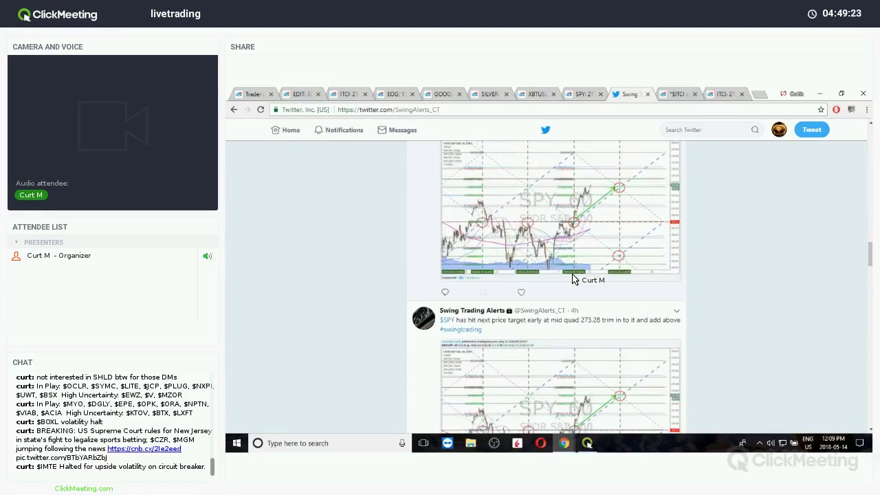
scroll(575, 282, "down", 3)
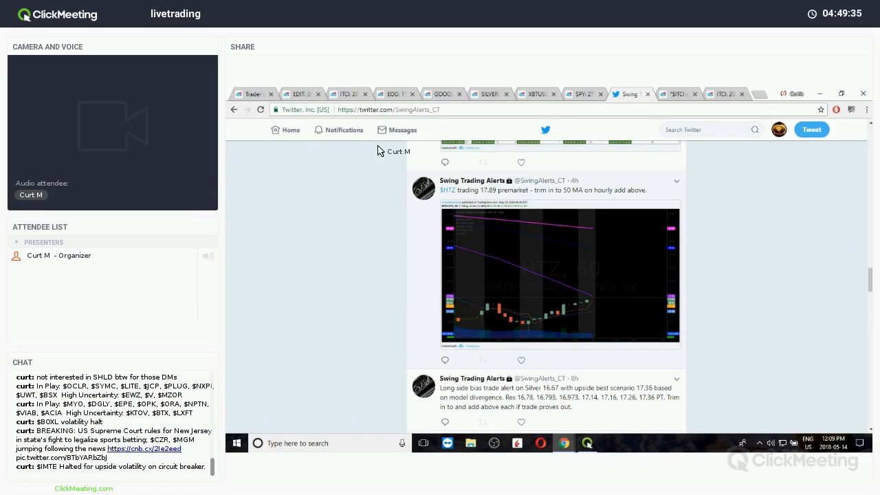
- Close the shared EDIT idea on the TradingView profile page and enlarge the HTZ alert's chart image on Twitter
key("ctrl+1")
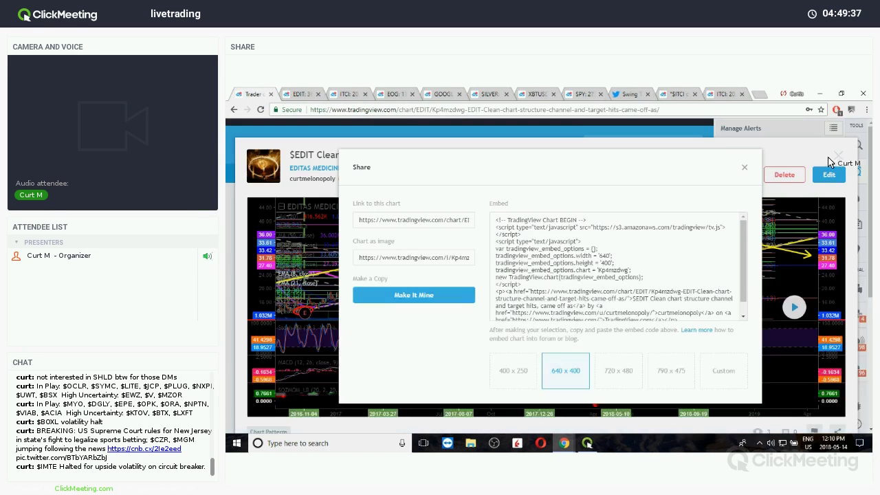
key("Escape")
key("Escape")
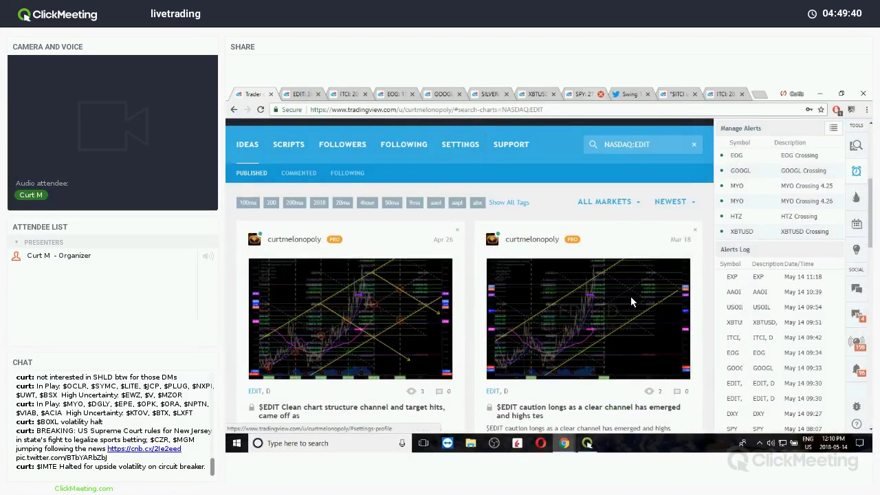
left_click(630, 93)
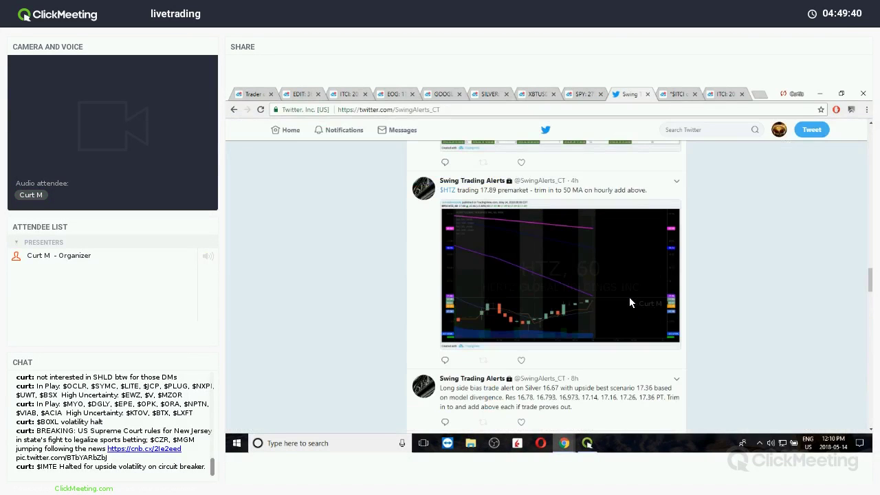
key("o")
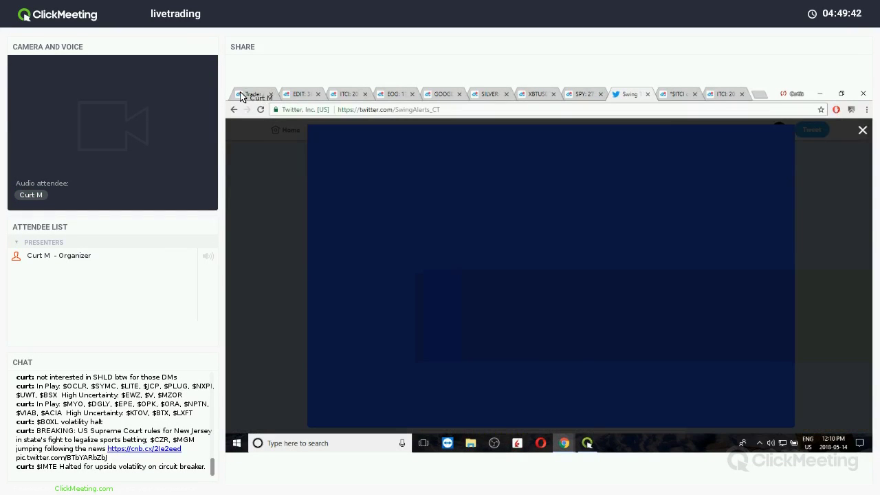
- Return to the TradingView profile page and search its published ideas for HTZ
left_click(240, 92)
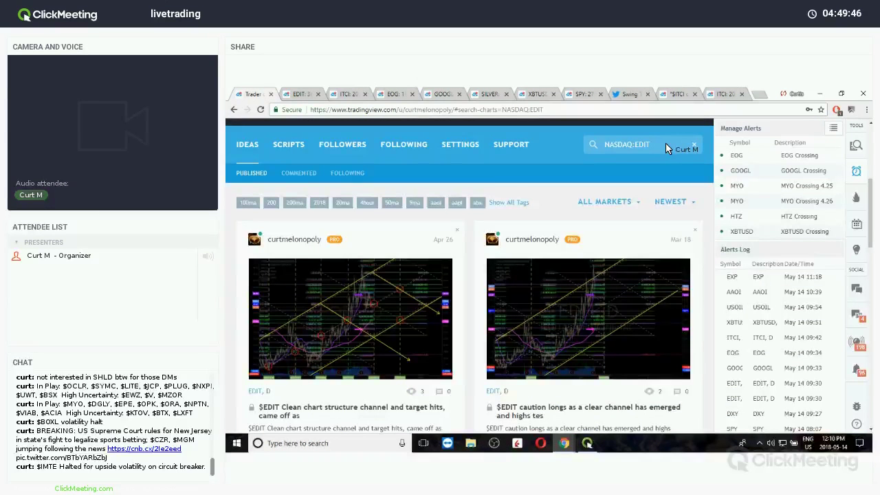
left_click(665, 143)
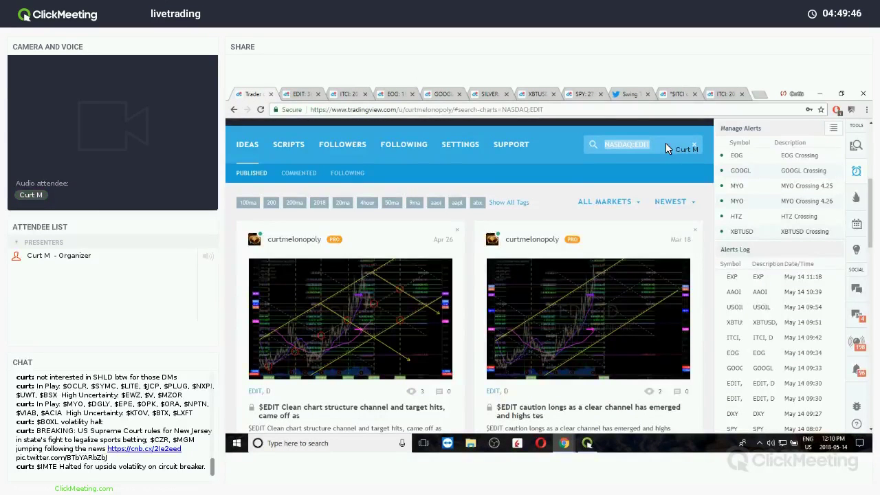
type("HTZ")
key("Return")
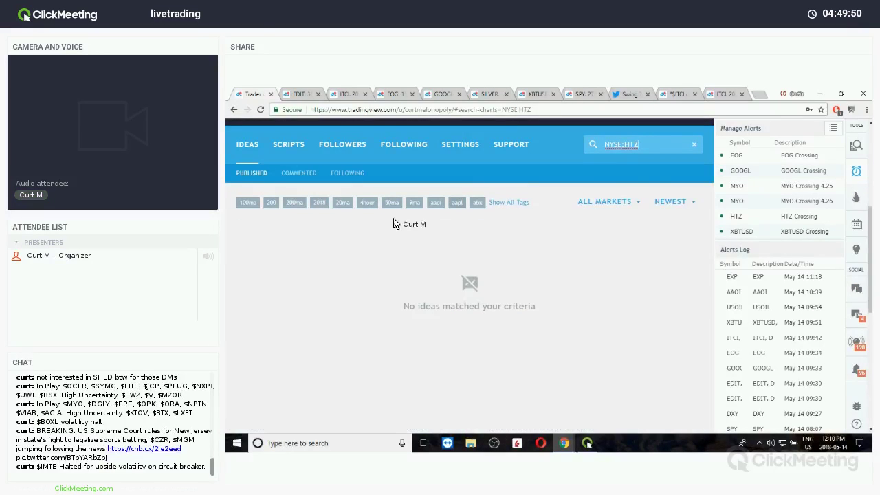
- Go to the TradingView home page, look up the ticker HTZ and open its interactive chart
scroll(276, 134, "up", 4)
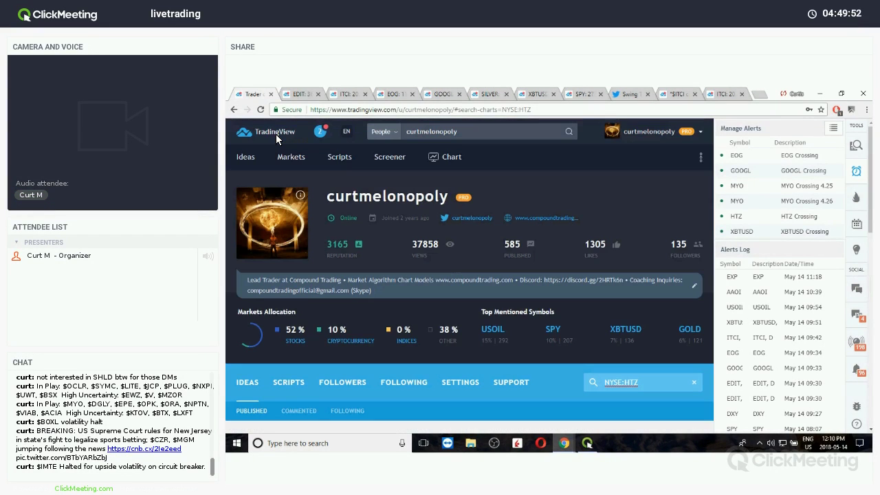
left_click(276, 135)
left_click(276, 134)
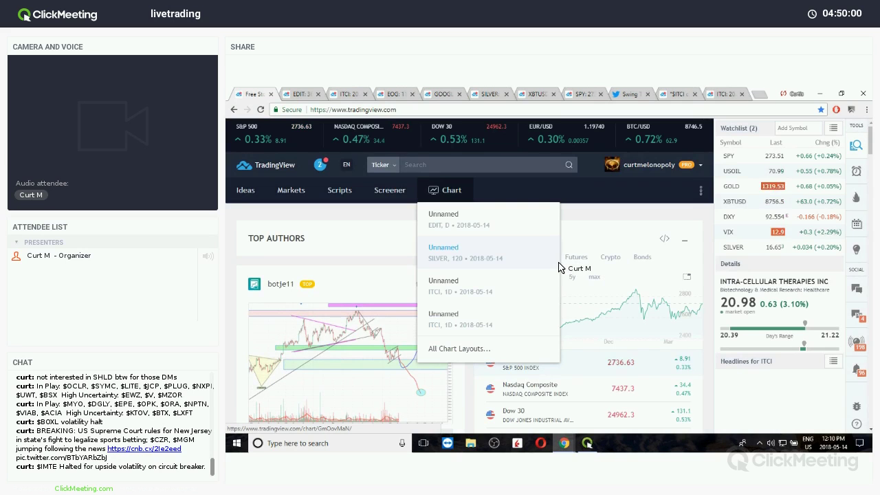
type("HTZ")
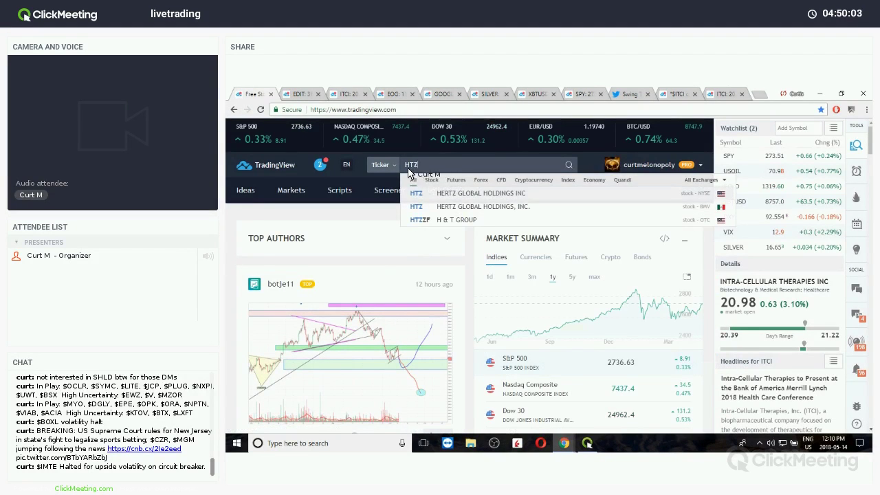
key("Return")
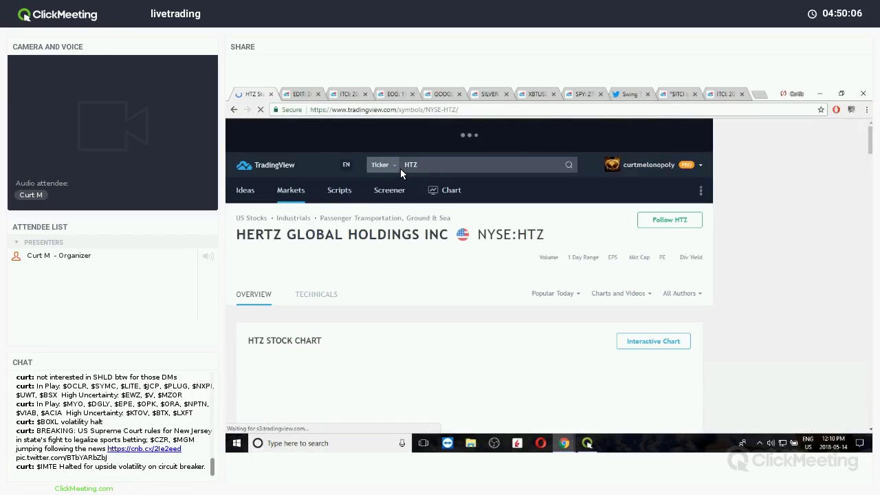
left_click(666, 337)
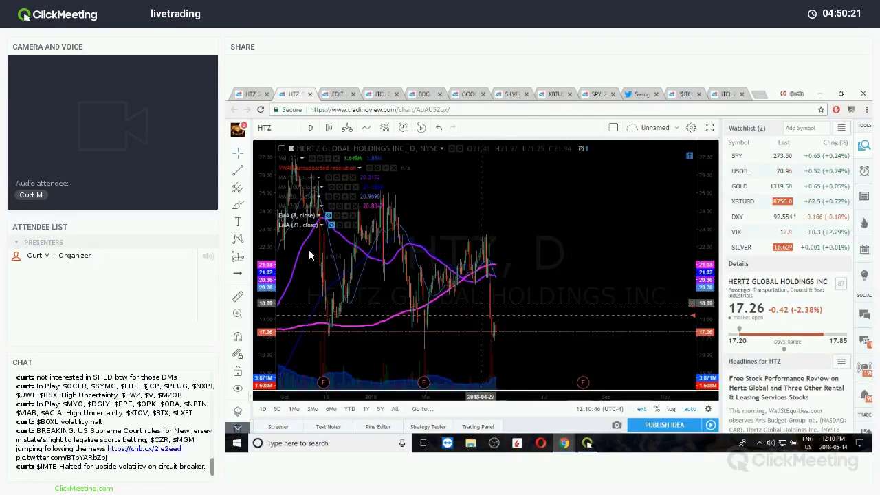
- Set the HTZ chart's interval to 1 hour and enlarge the recent May price action
left_click(311, 127)
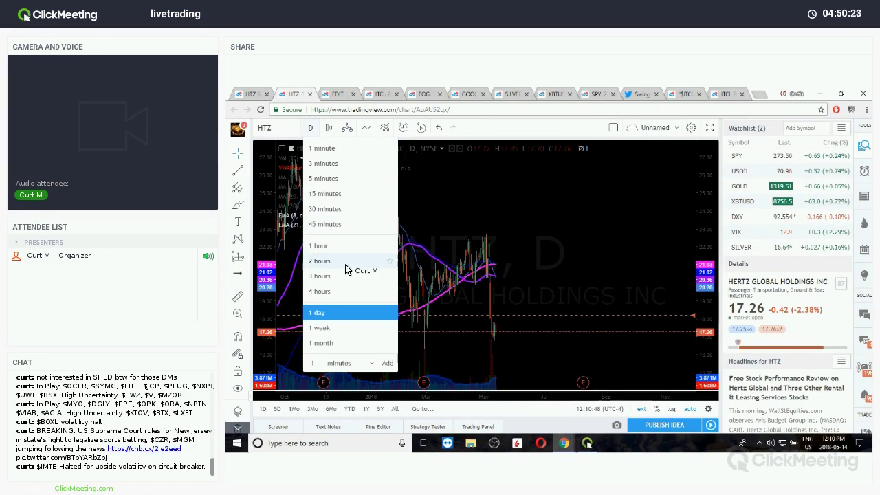
left_click(322, 245)
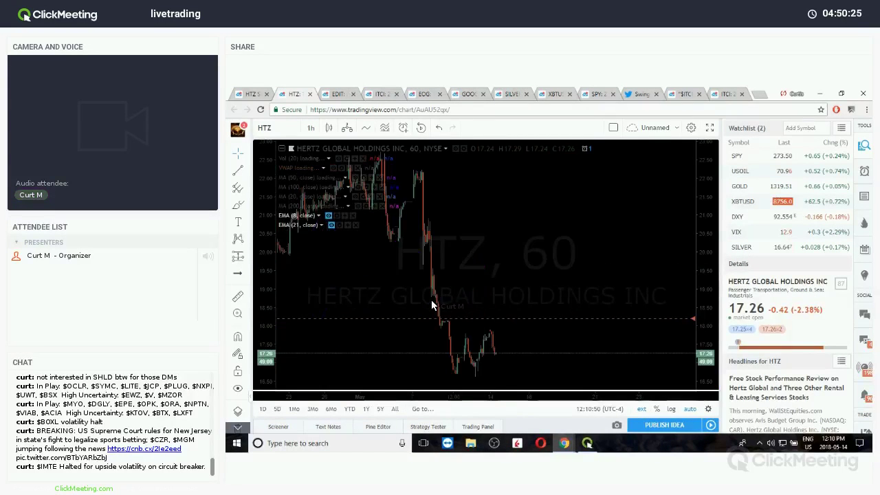
scroll(608, 288, "up", 5)
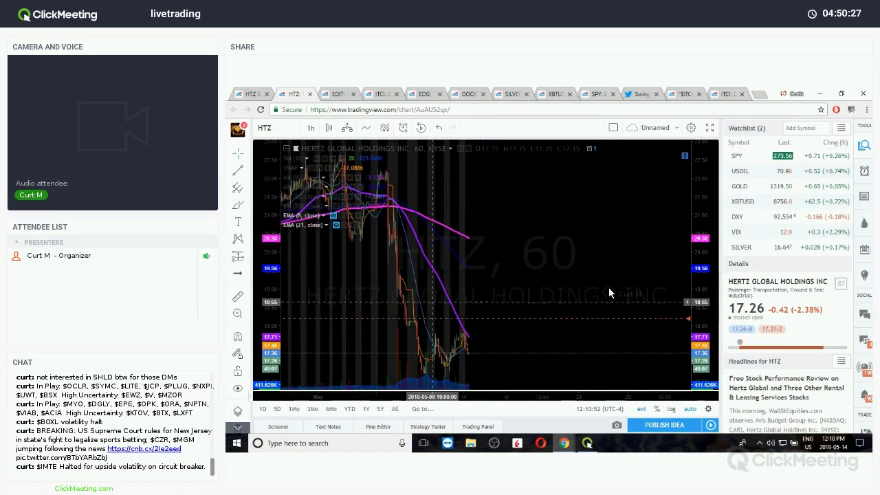
left_click_drag(349, 342, 660, 271)
scroll(619, 269, "up", 3)
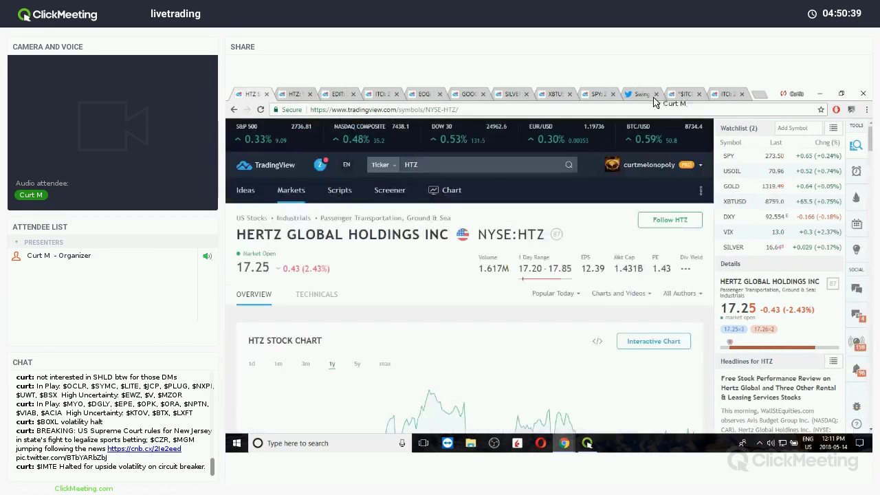
- Return to the Twitter alerts, close the enlarged HTZ image and review the older Silver, GDX, SPY and FB alerts
left_click(250, 94)
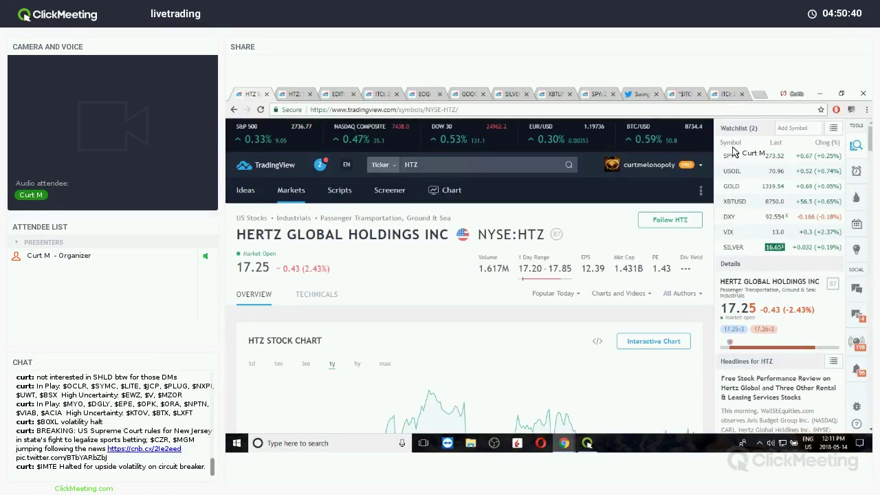
left_click(637, 93)
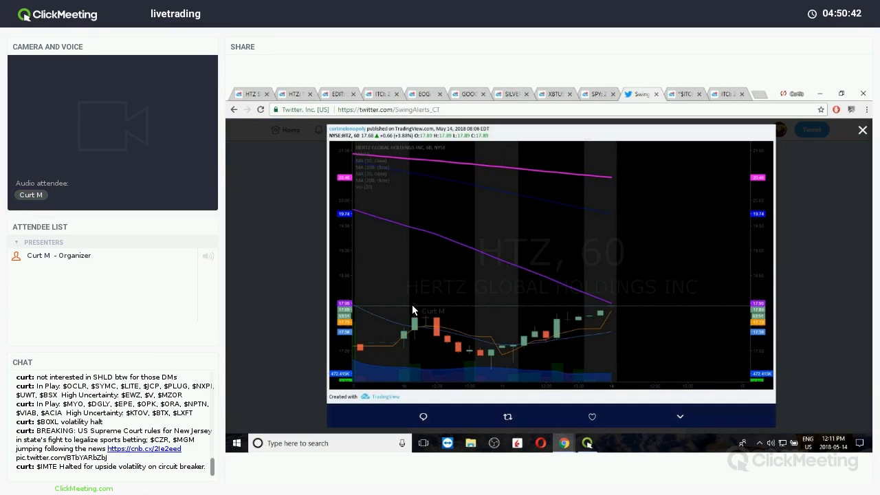
left_click(524, 248)
scroll(572, 221, "down", 4)
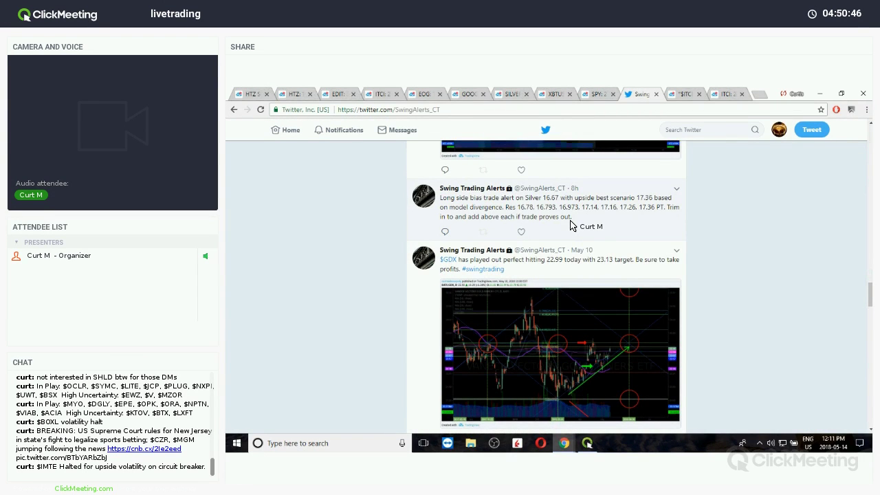
scroll(597, 305, "down", 1)
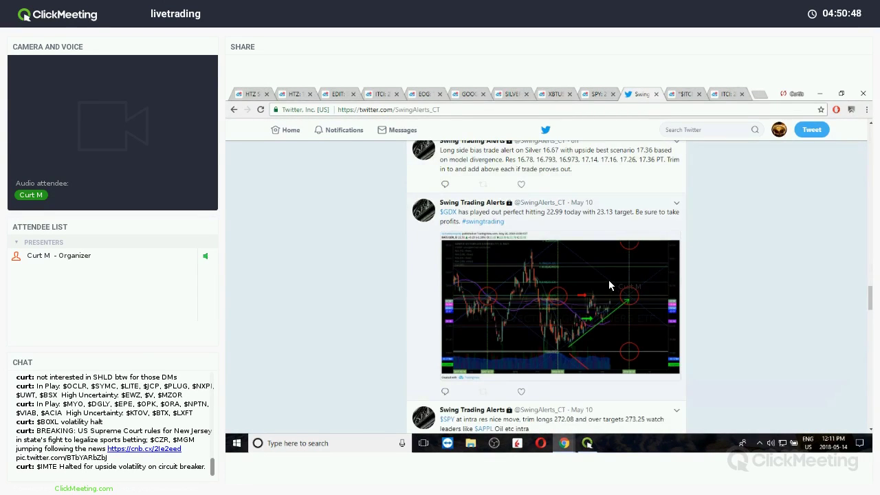
scroll(608, 285, "down", 3)
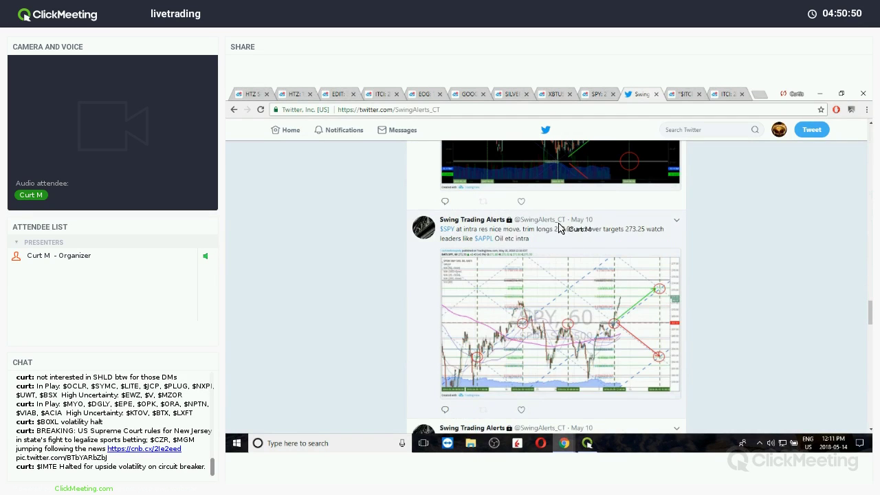
scroll(562, 229, "down", 3)
scroll(286, 94, "down", 3)
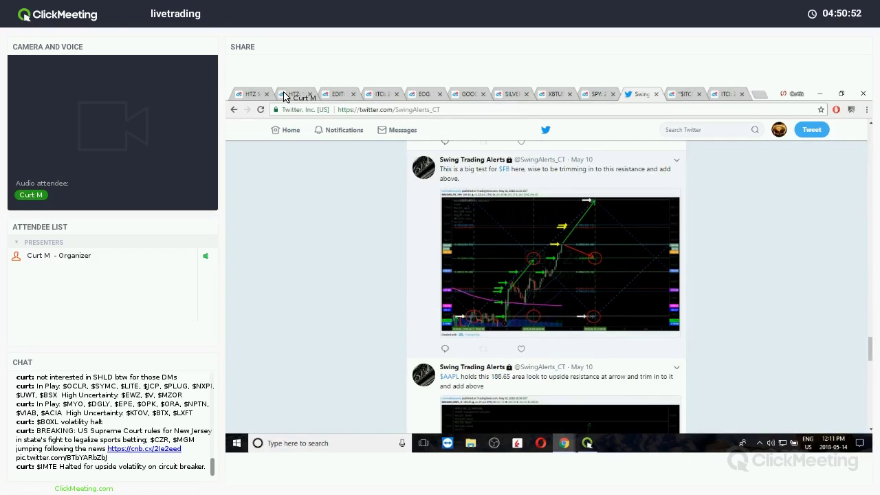
- Return to the HTZ chart in TradingView and switch its symbol to EEM, the iShares MSCI Emerging Index Fund
left_click(253, 94)
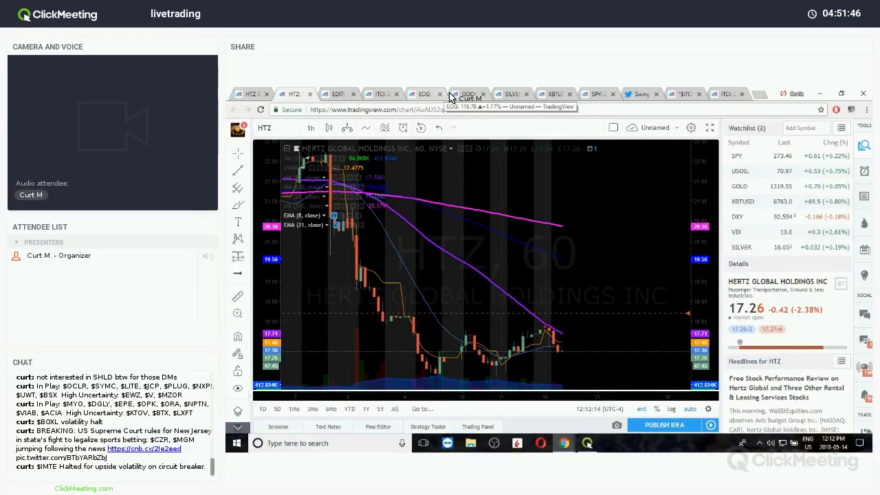
left_click(272, 134)
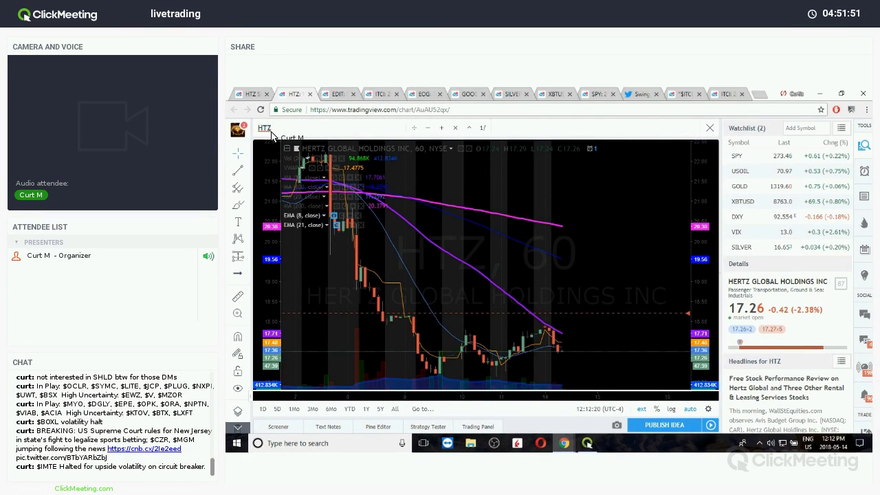
type("EEM")
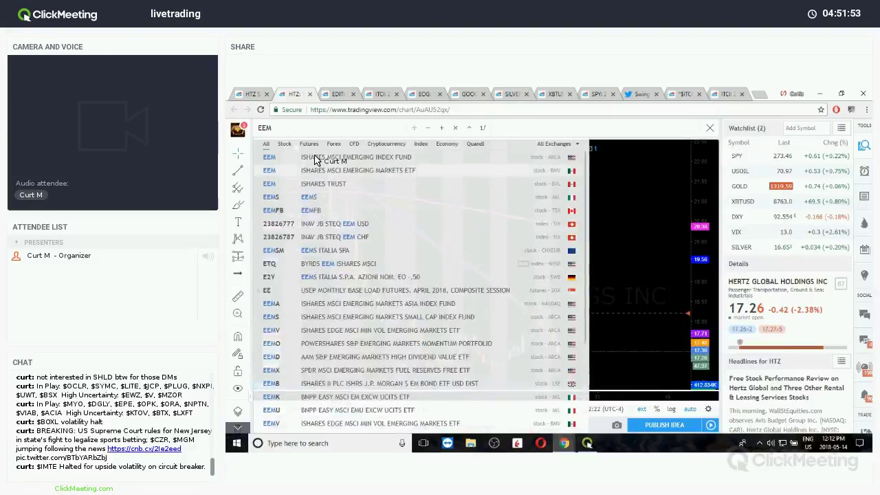
key("Return")
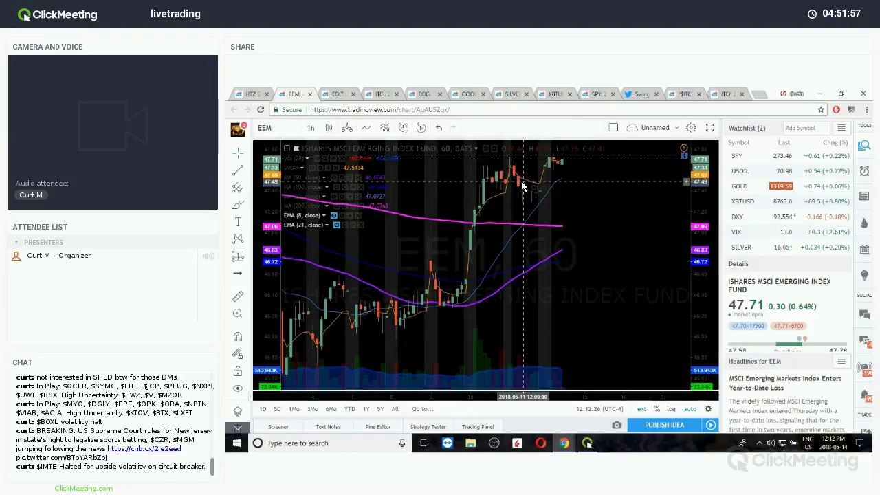
- Set the EEM chart's interval to 1 day and examine the price action from January through May 2018
scroll(590, 235, "down", 4)
left_click(312, 129)
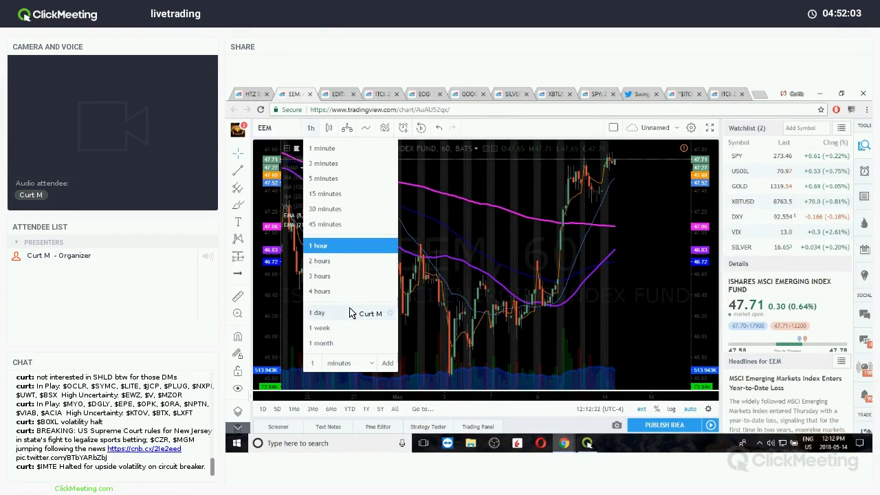
left_click(350, 313)
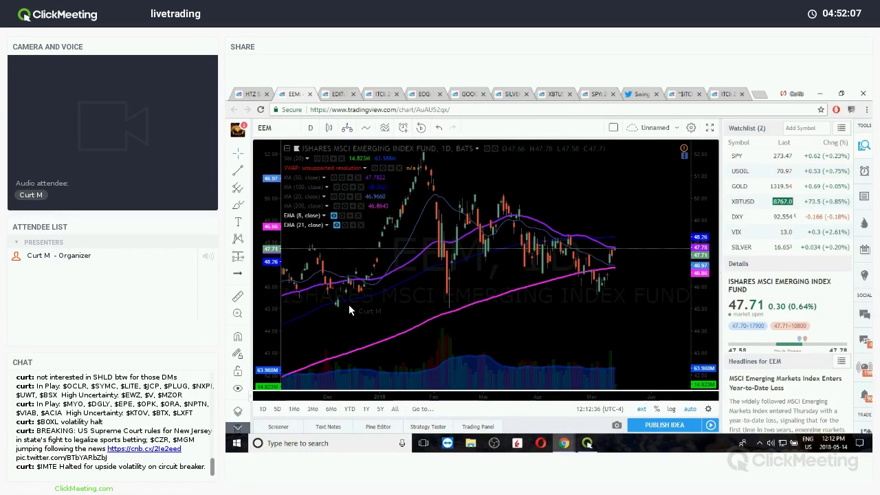
scroll(348, 305, "up", 4)
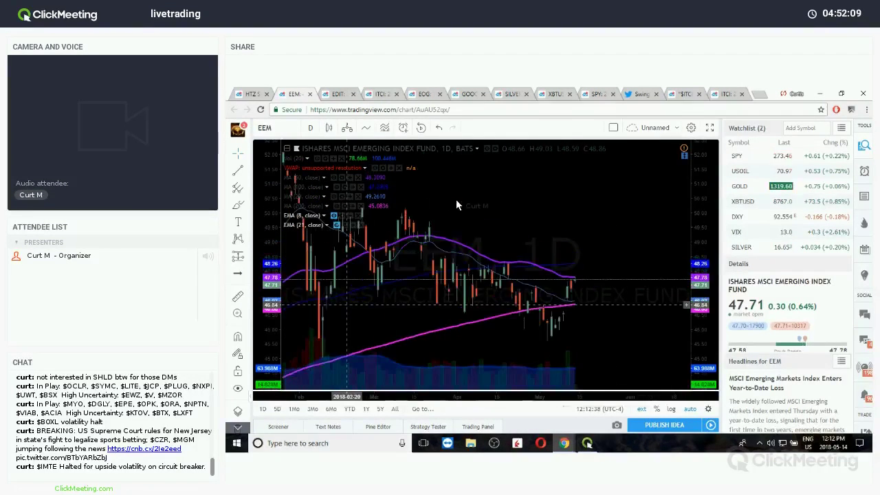
scroll(463, 200, "up", 3)
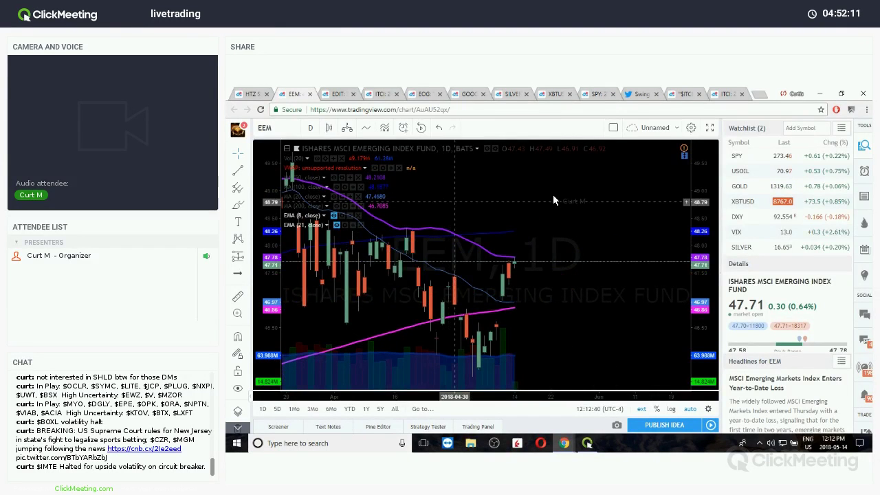
scroll(553, 195, "down", 4)
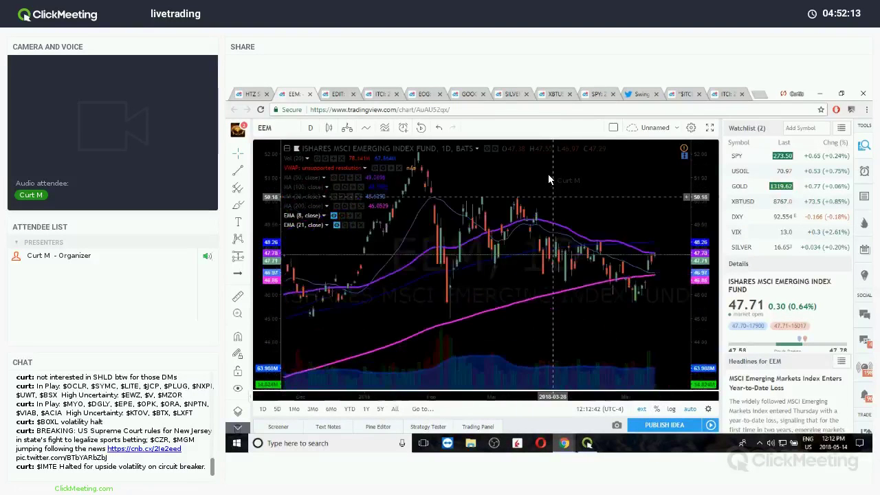
scroll(549, 175, "down", 1)
- Restore the Stoch RSI, MACD and SQZMOM_LB panes beneath the EEM price and examine its trend since 2017
double_click(546, 176)
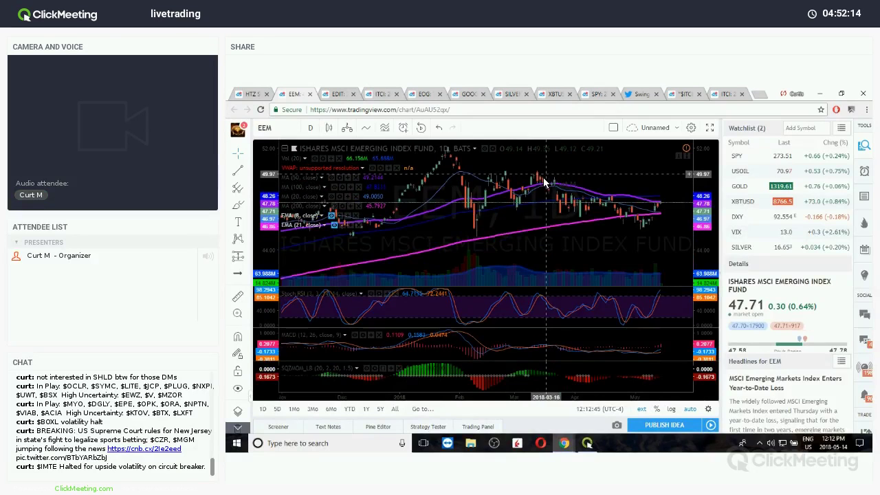
scroll(540, 184, "up", 1)
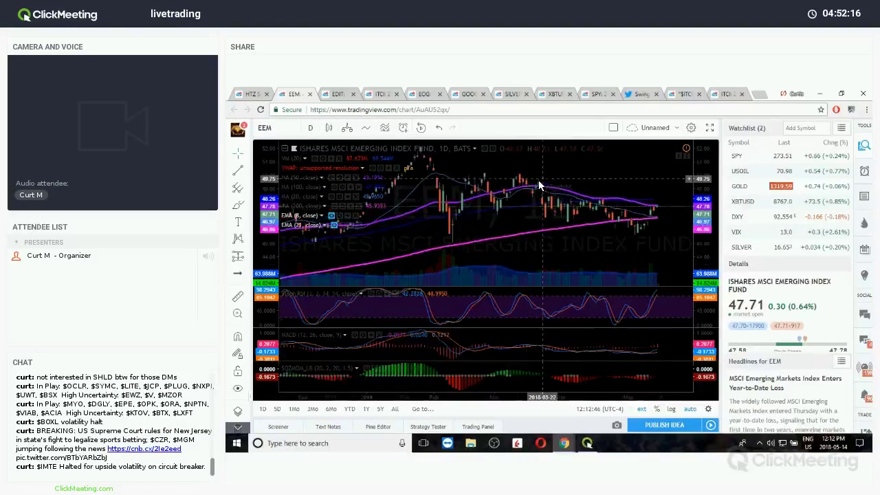
scroll(540, 184, "down", 1)
scroll(537, 185, "down", 3)
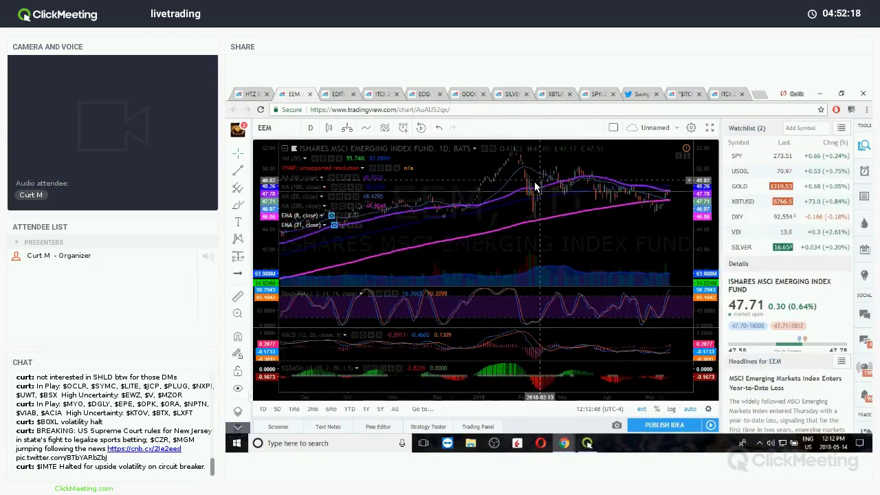
scroll(536, 186, "down", 2)
scroll(633, 235, "down", 3)
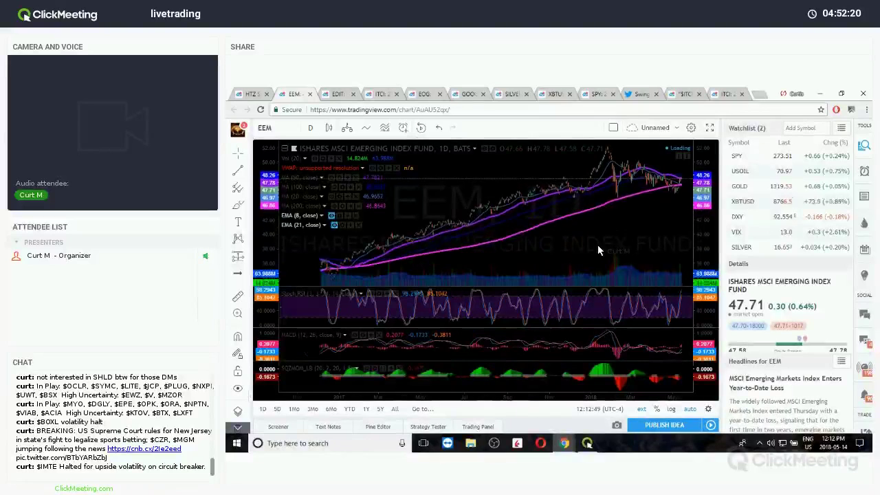
scroll(596, 246, "up", 5)
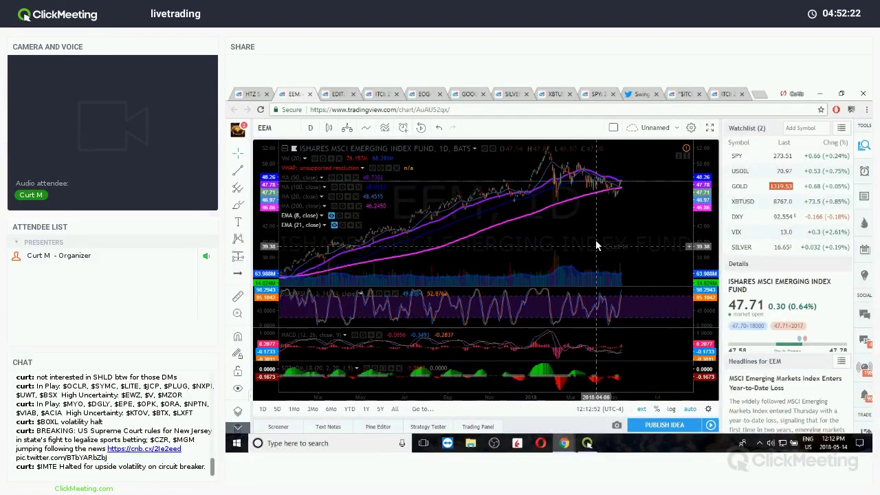
scroll(595, 246, "up", 1)
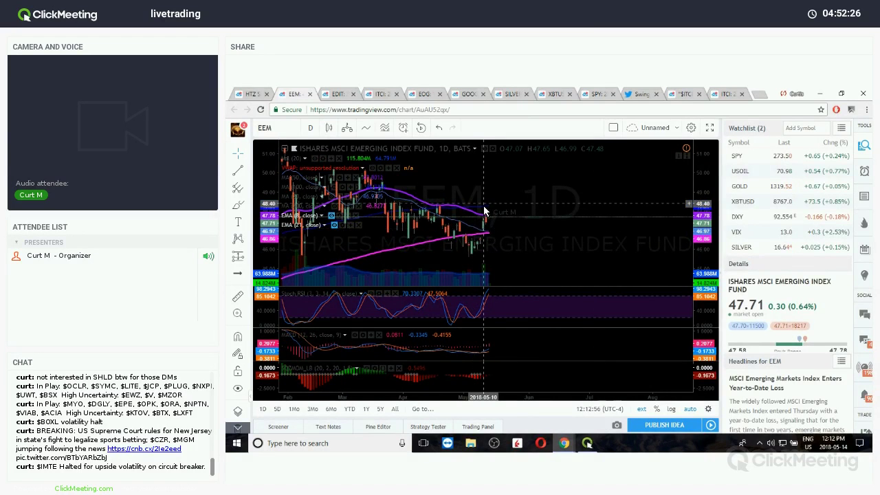
- Thicken the blue 100-period moving average line on the EEM daily chart
right_click(486, 207)
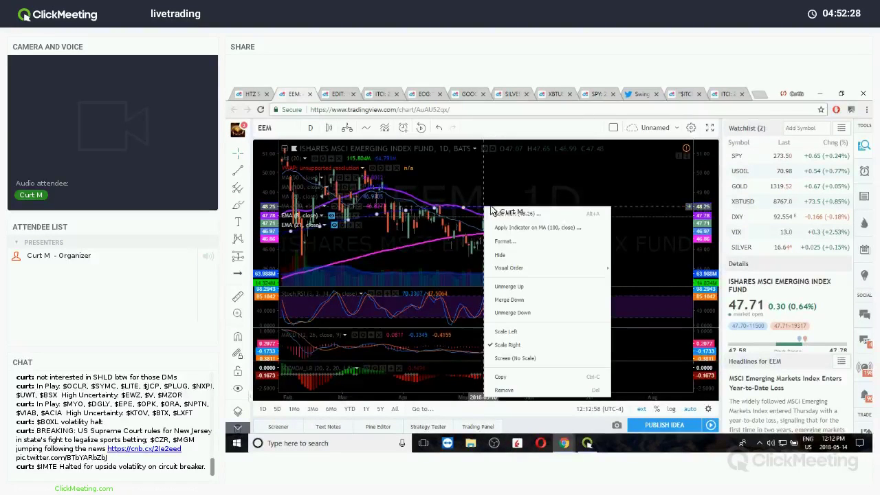
left_click(506, 241)
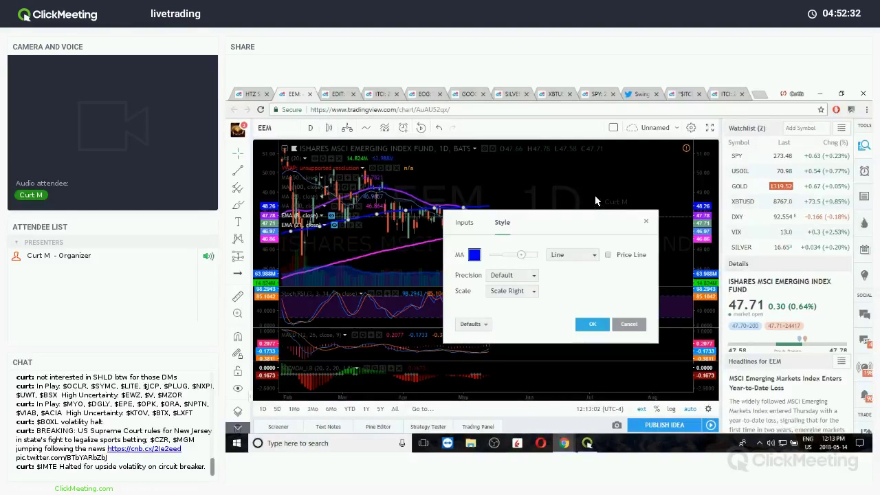
key("Return")
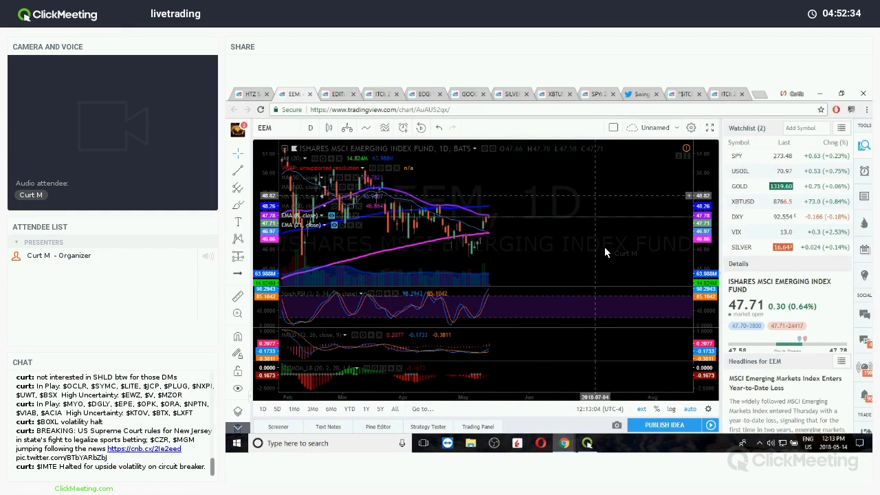
- Review EEM's longer-term trend and create an alert for EEM crossing MA (100, close)
scroll(605, 247, "down", 3)
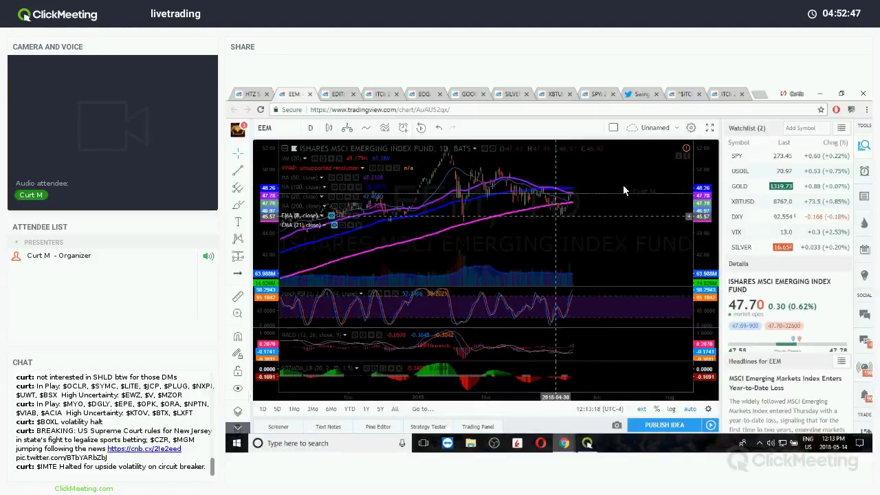
scroll(683, 258, "down", 3)
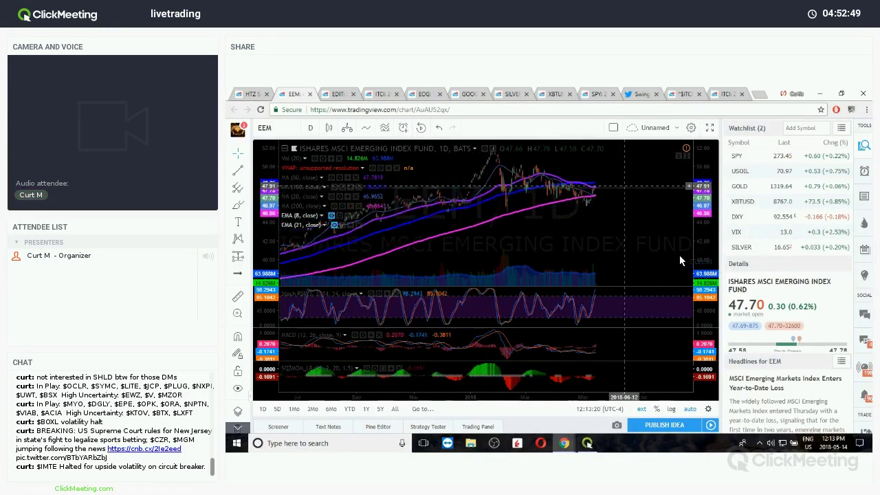
scroll(663, 244, "down", 3)
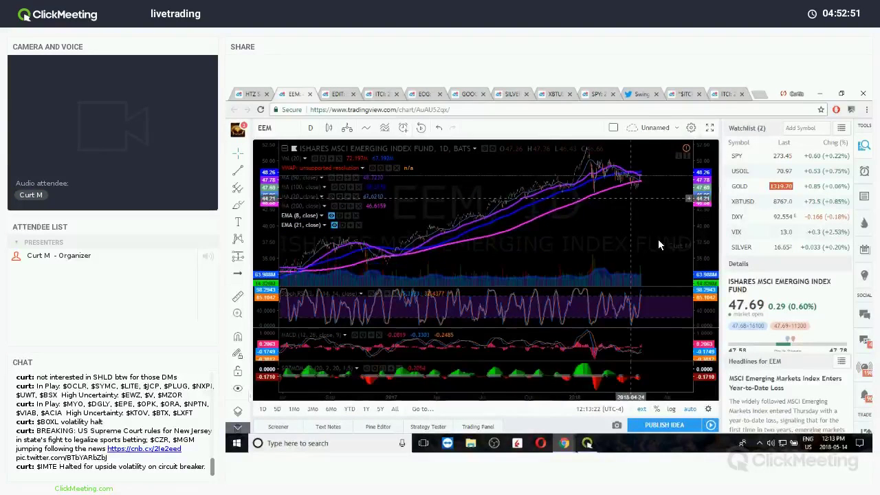
scroll(578, 232, "up", 5)
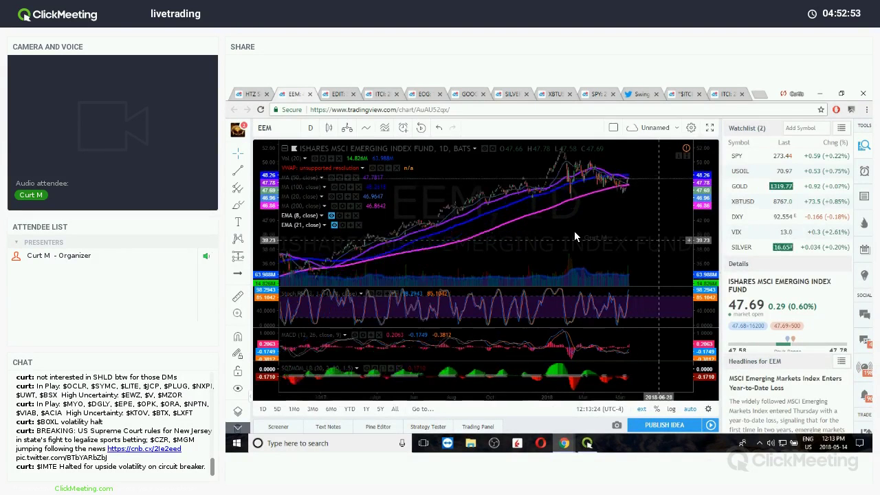
right_click(614, 149)
left_click(614, 148)
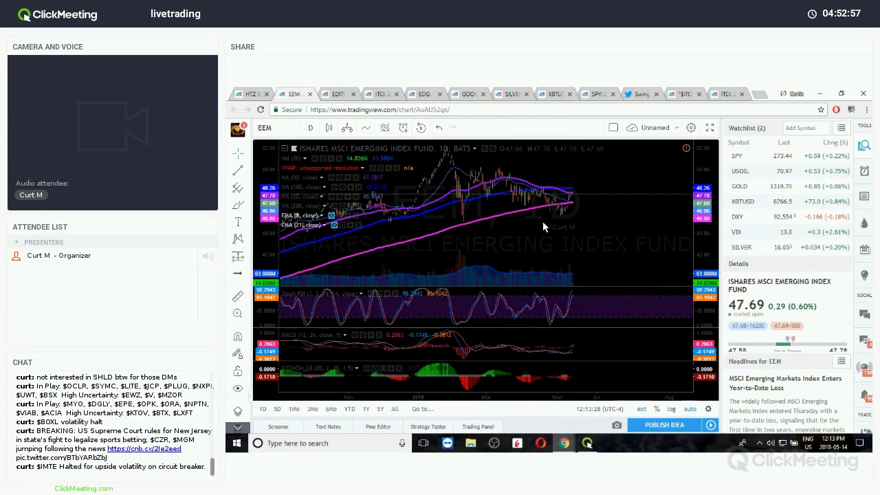
left_click(545, 220)
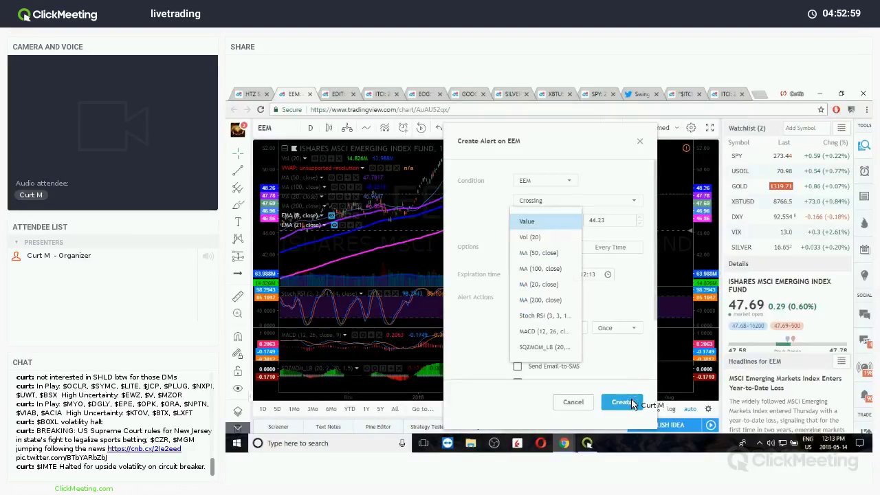
left_click(540, 268)
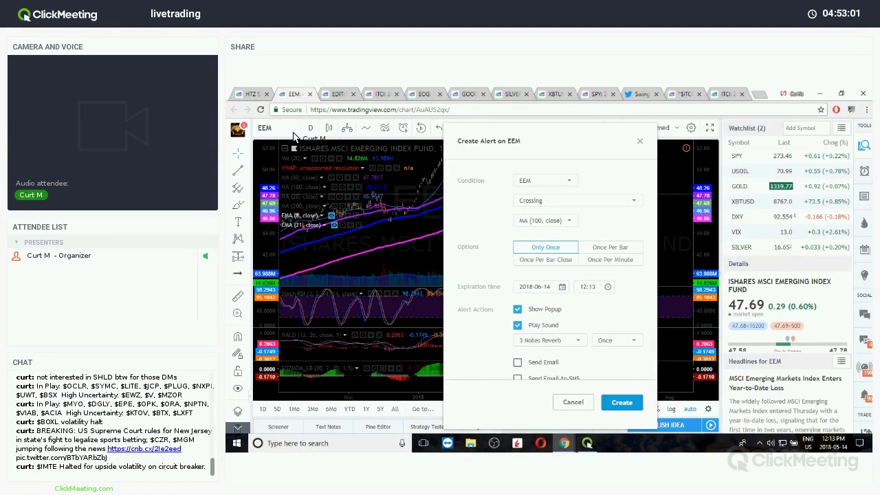
left_click(621, 402)
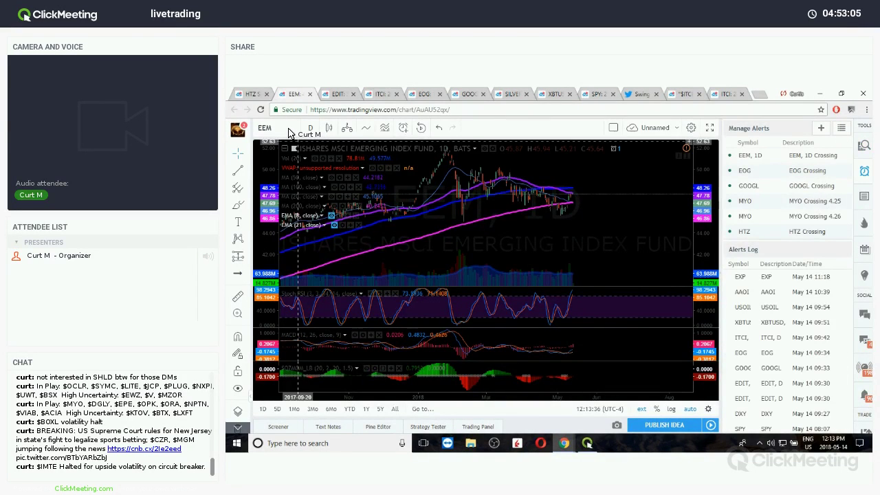
- Switch the chart's symbol from EEM to PFE, Pfizer Inc on NYSE
left_click(288, 129)
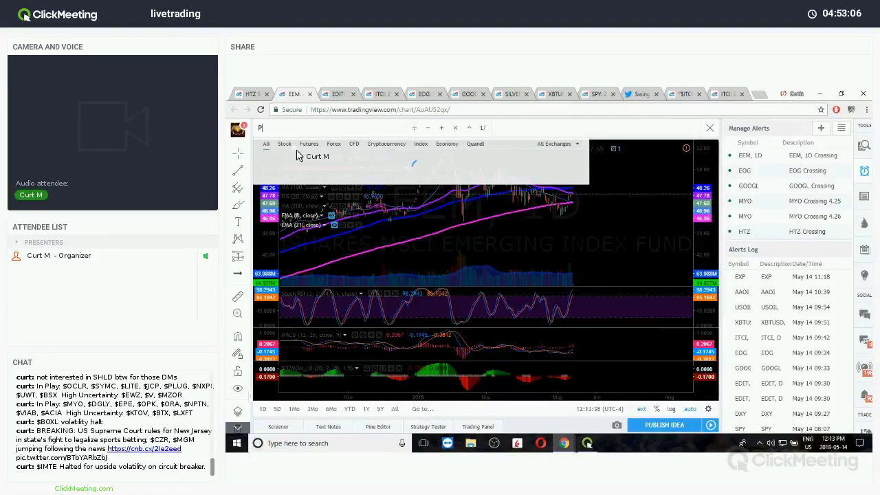
type("PFE")
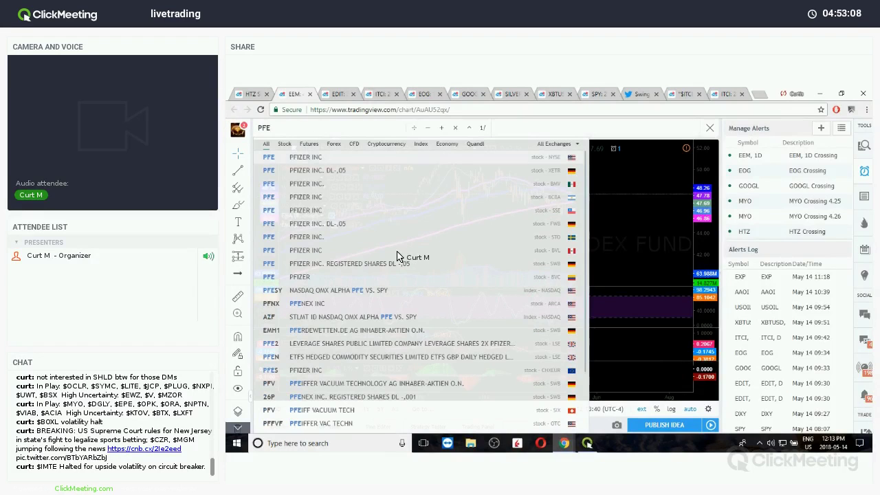
key("Return")
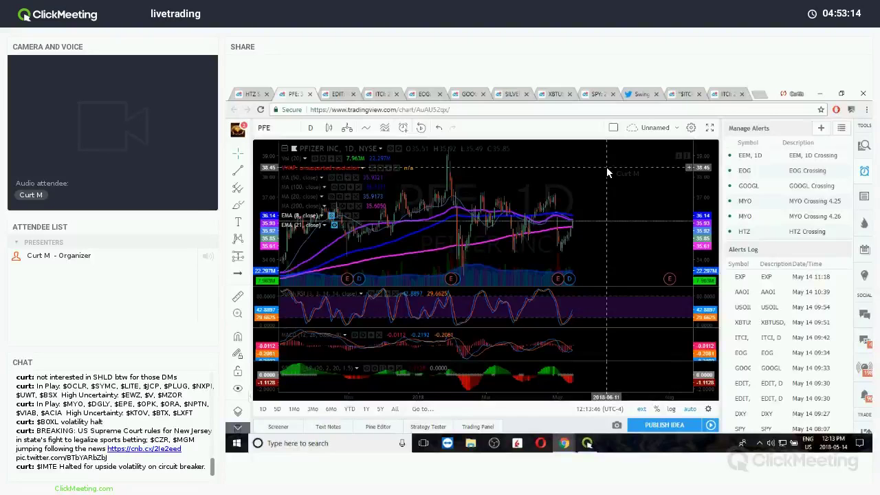
- Examine PFE's daily price history, set the interval to 1 week and enlarge the recent weekly candles
scroll(481, 183, "down", 3)
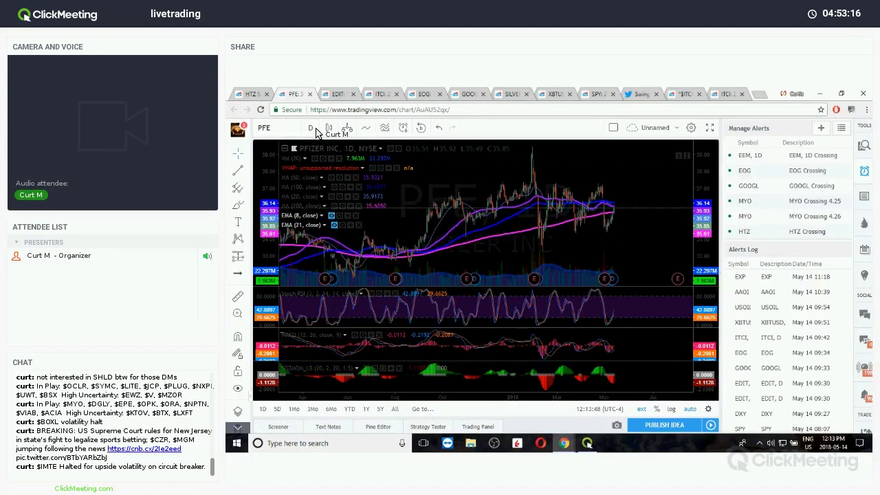
scroll(316, 142, "up", 3)
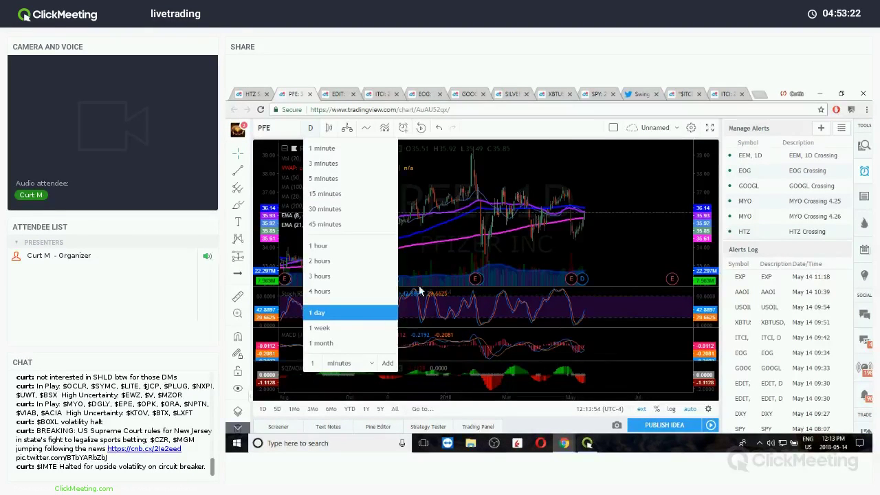
left_click(320, 328)
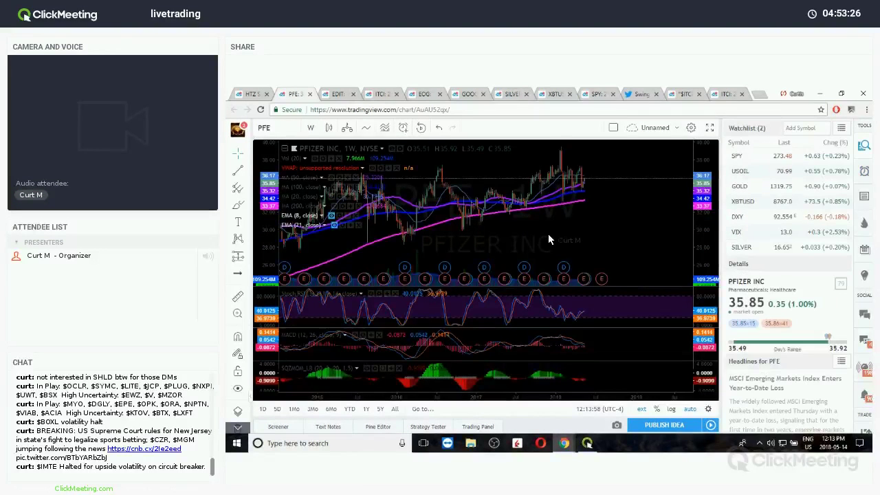
scroll(548, 234, "up", 5)
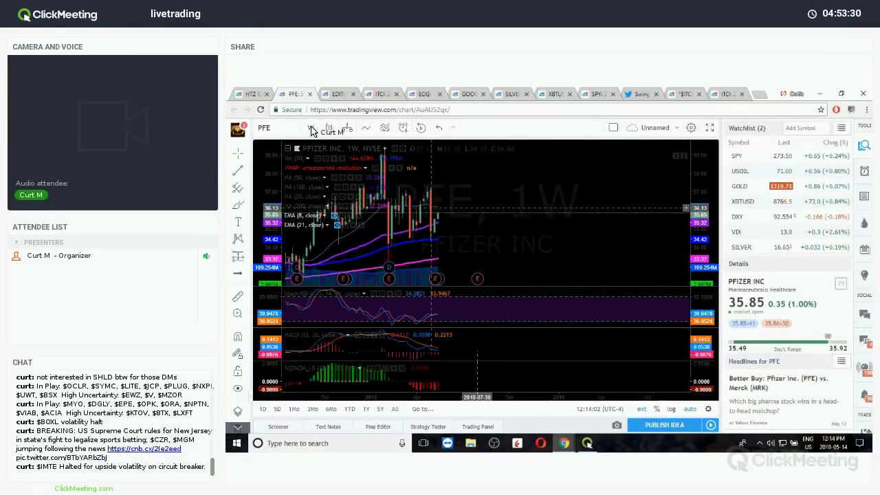
- Set the PFE chart's interval to 1 month and examine its long-term price history
left_click(362, 344)
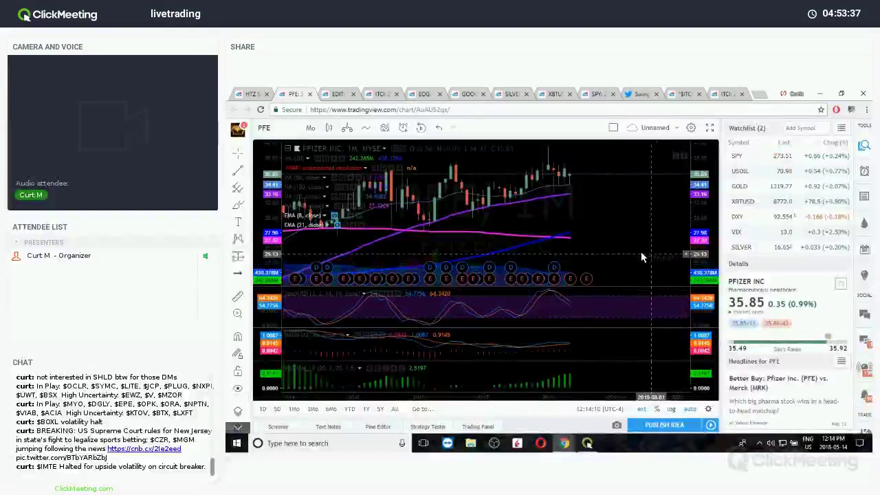
scroll(641, 252, "down", 4)
scroll(507, 222, "down", 6)
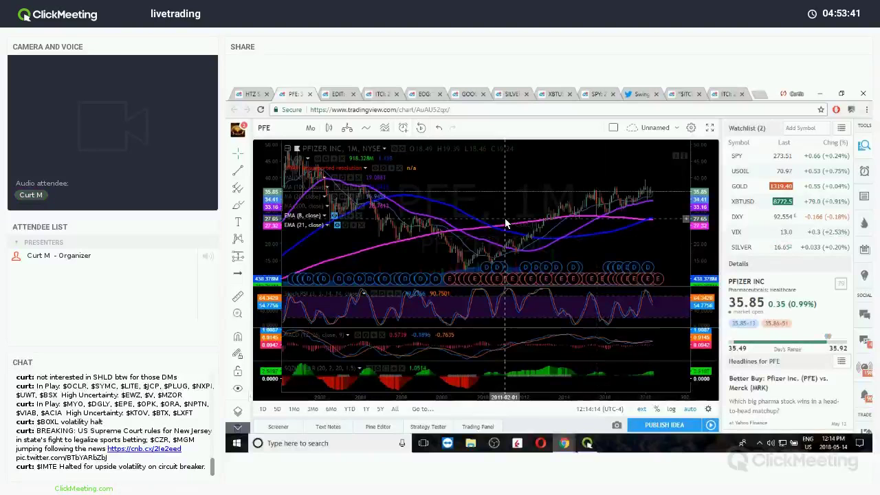
- Examine PFE's monthly chart at several time ranges, comparing recent candles and moving averages with the full long-term price history
scroll(507, 222, "down", 5)
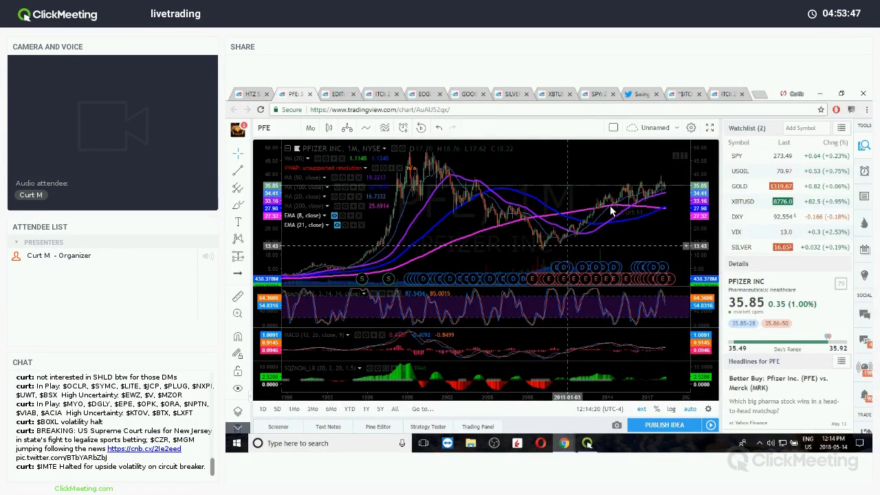
scroll(613, 211, "up", 3)
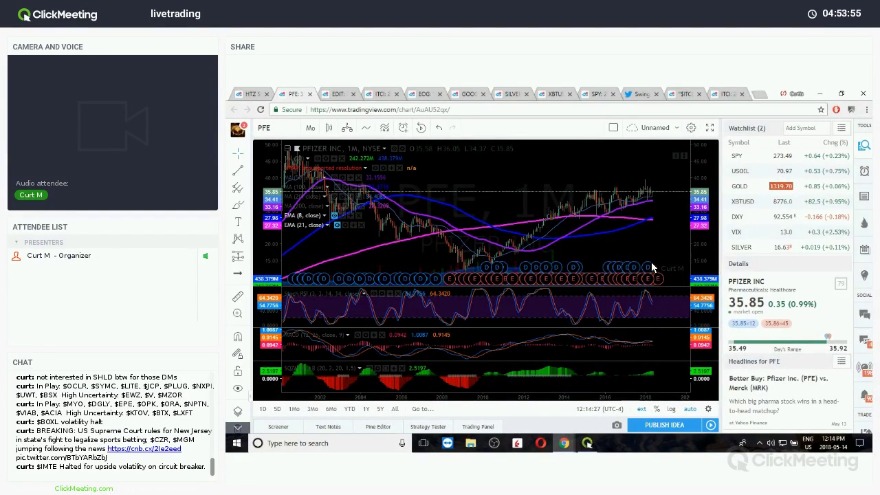
scroll(651, 267, "up", 1)
scroll(651, 267, "up", 5)
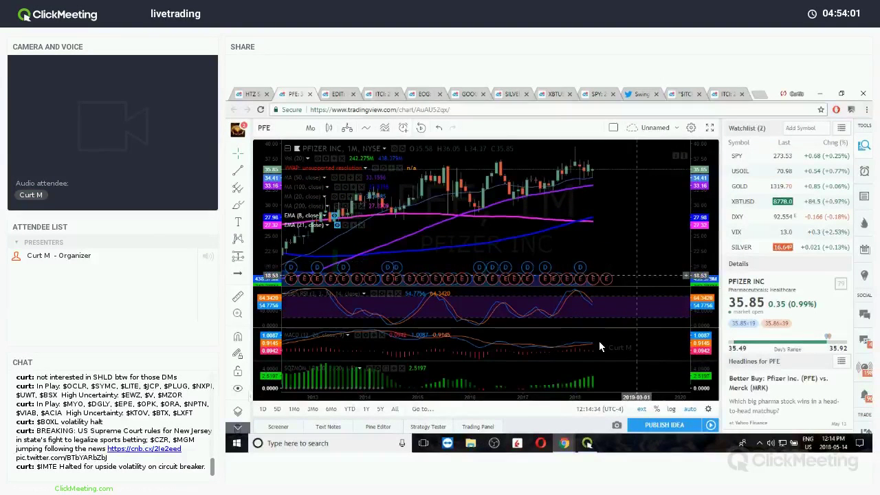
scroll(598, 339, "up", 2)
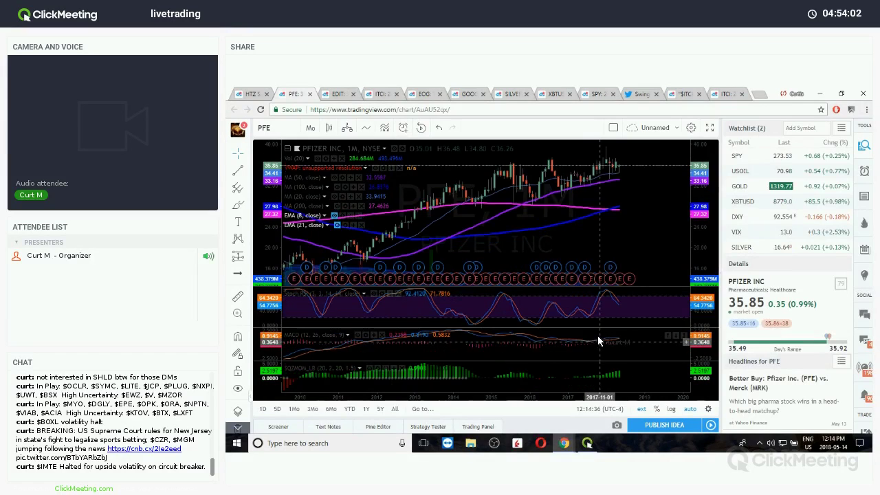
scroll(598, 339, "down", 3)
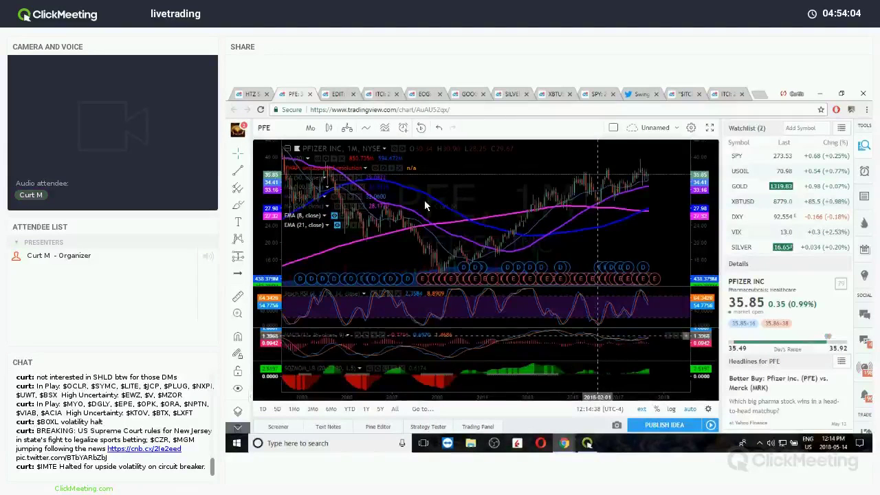
scroll(414, 196, "down", 1)
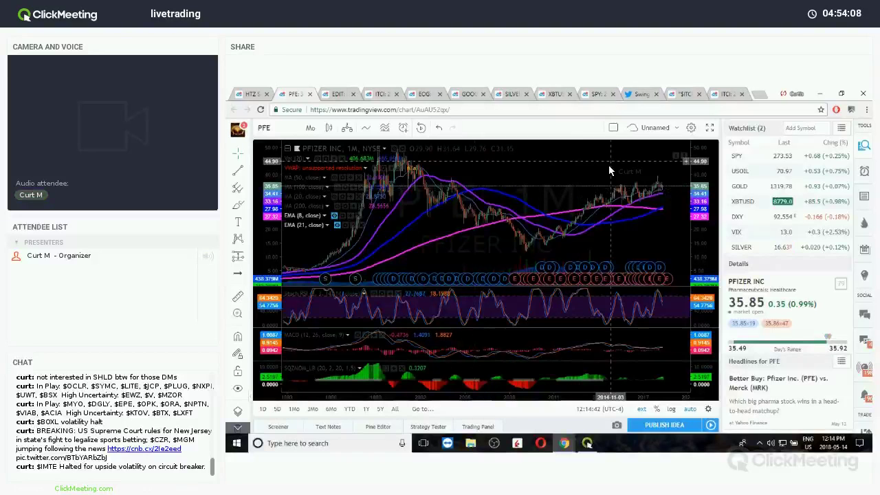
scroll(609, 165, "up", 1)
scroll(608, 170, "down", 2)
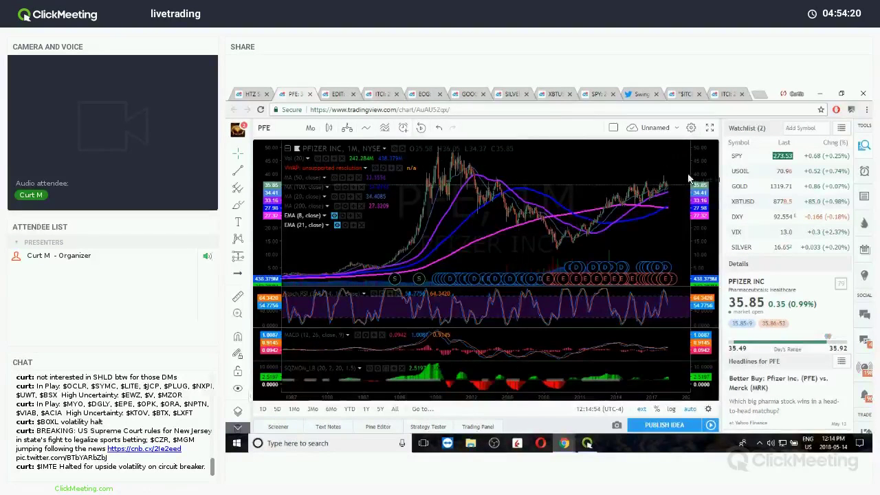
- Return to the HTZ symbol page and open the account's own profile with its published charts
key("ctrl+shift+Tab")
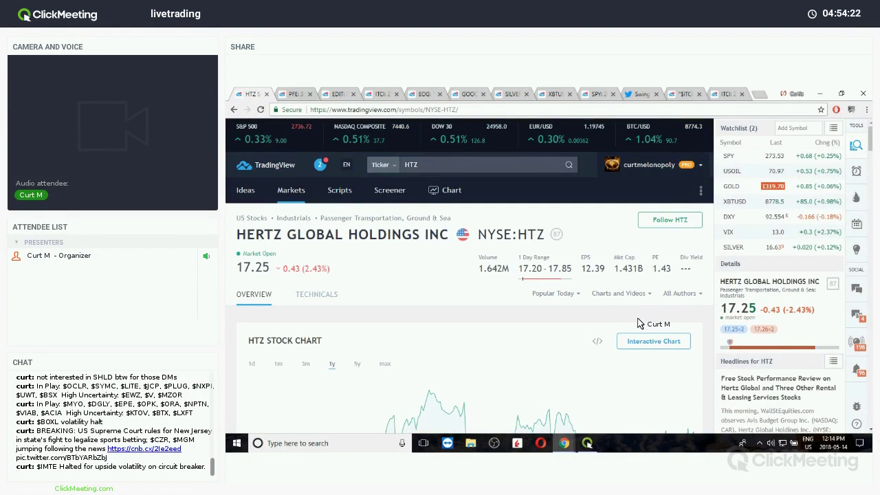
left_click(650, 165)
left_click(625, 316)
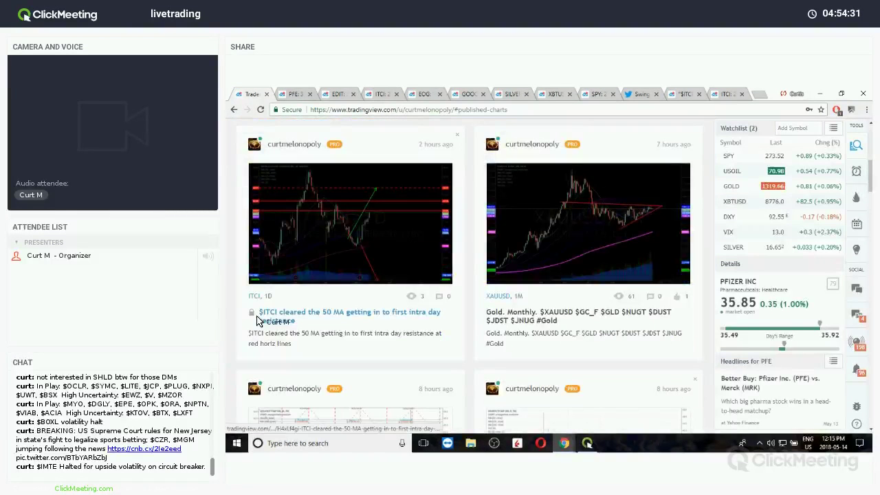
- Find the published EXP idea "With earnings on deck this week watch this one close. 118.00 ups" and make an editable copy of its chart
scroll(258, 322, "down", 3)
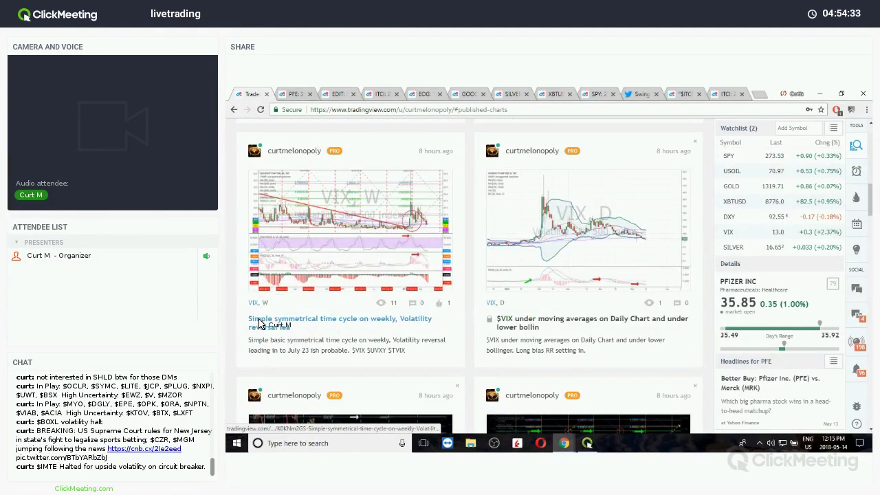
scroll(259, 323, "up", 3)
scroll(260, 323, "down", 3)
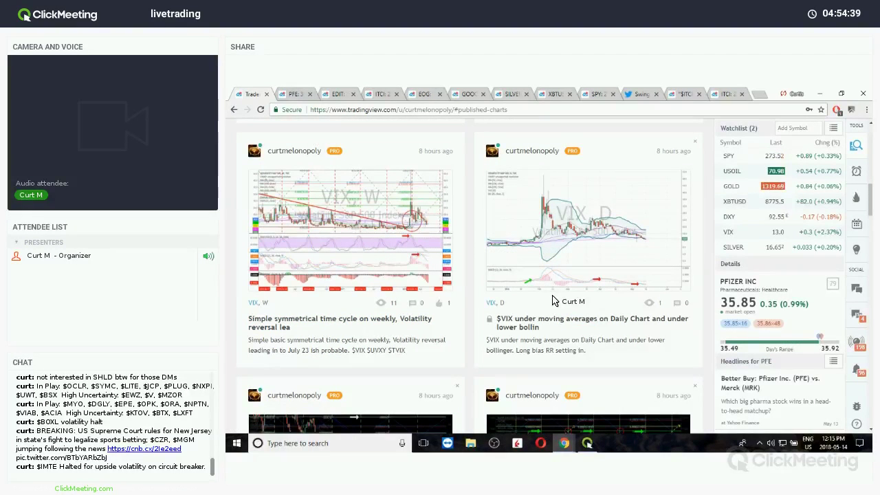
scroll(553, 301, "down", 3)
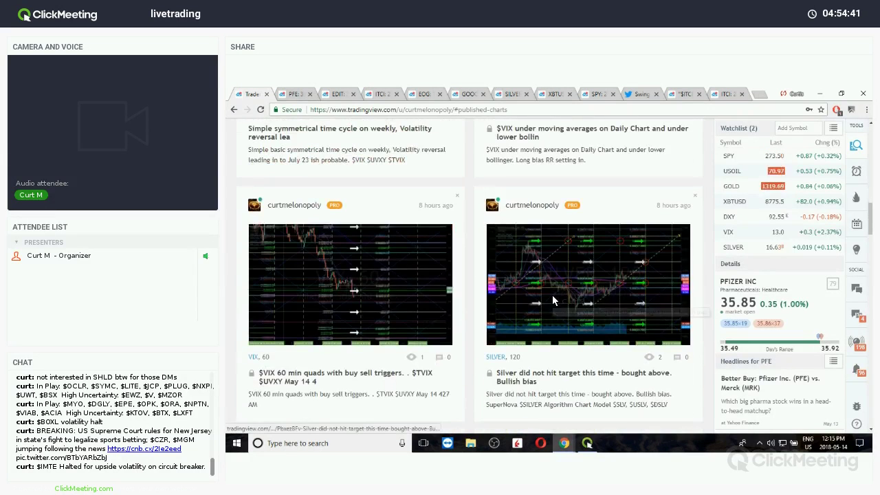
scroll(554, 300, "down", 5)
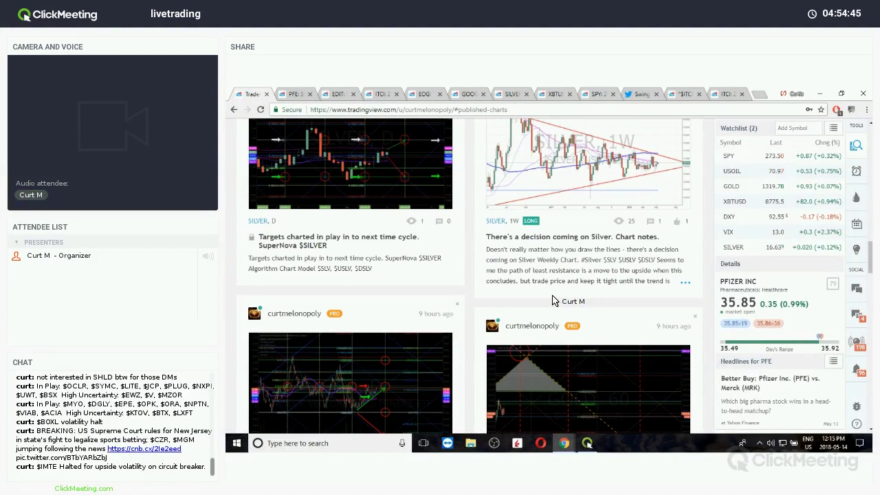
scroll(554, 300, "down", 5)
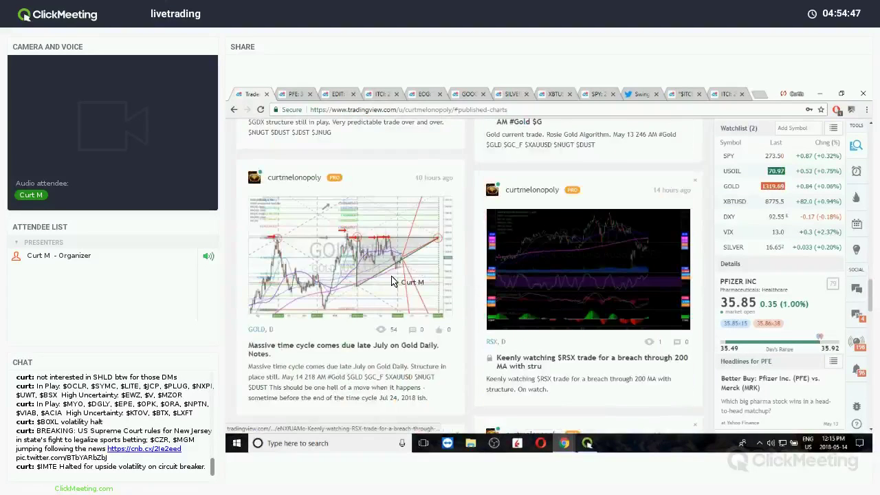
scroll(371, 258, "down", 2)
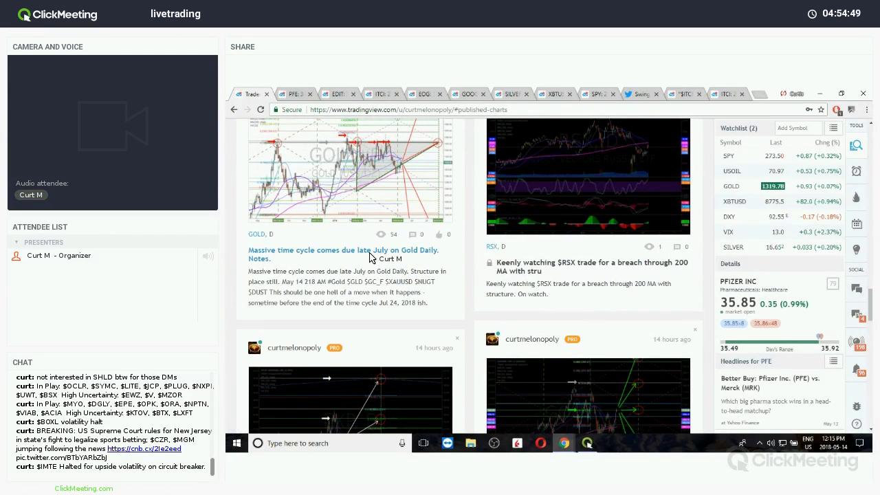
scroll(369, 258, "down", 3)
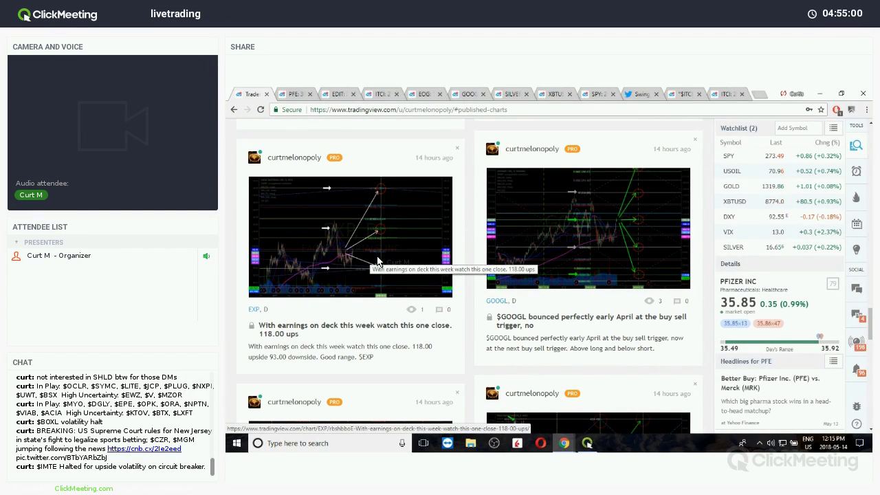
left_click(377, 261)
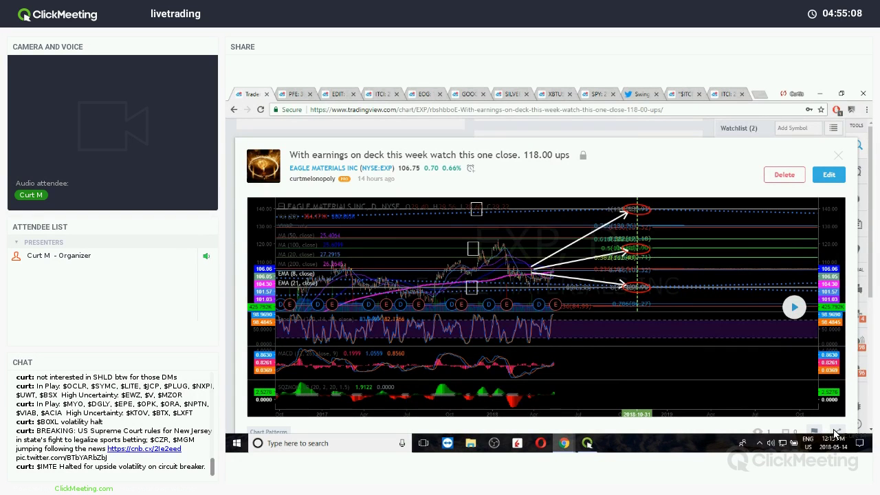
left_click(392, 300)
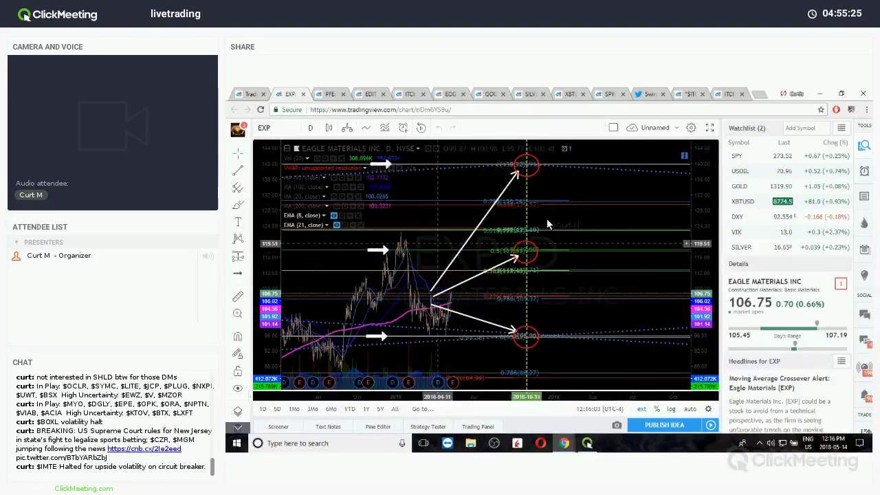
- Create an alert on EXP for the price crossing the value 107.9
left_click_drag(438, 242, 492, 227)
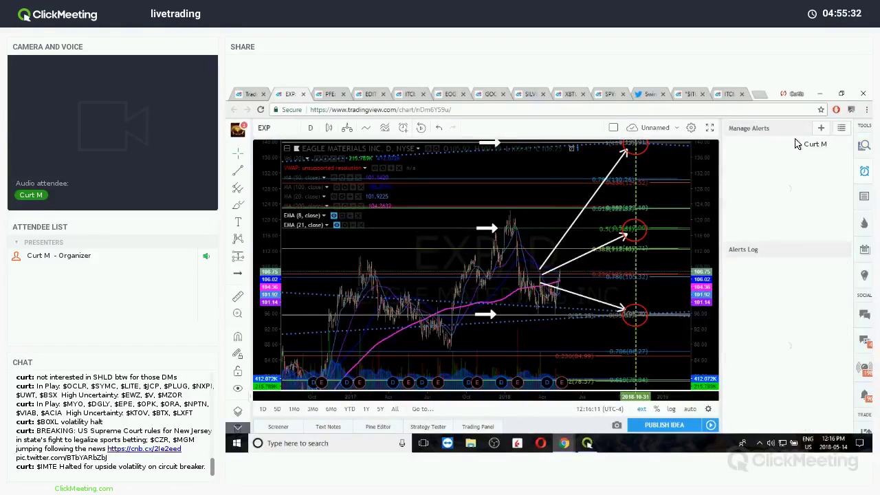
key("alt+a")
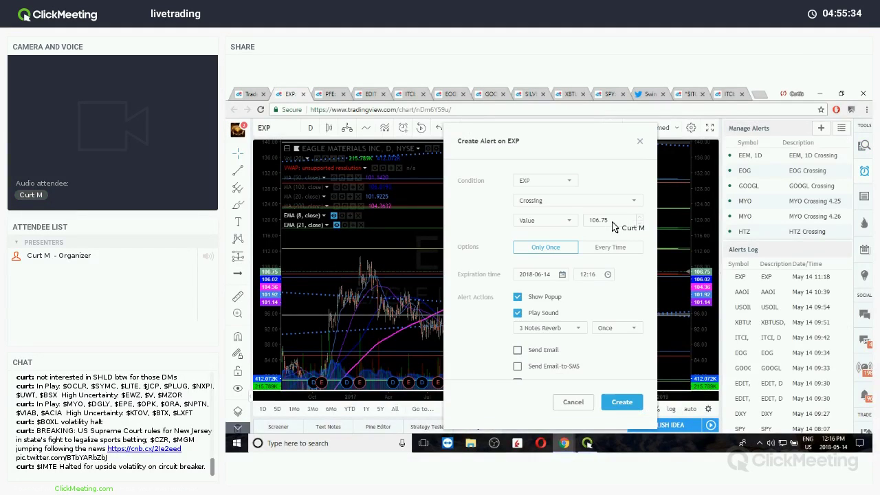
key("BackSpace")
key("BackSpace")
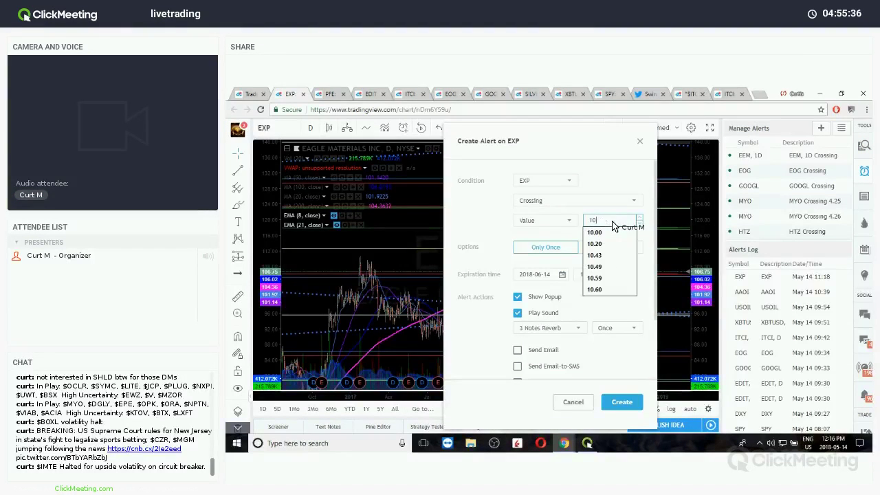
type("7.9")
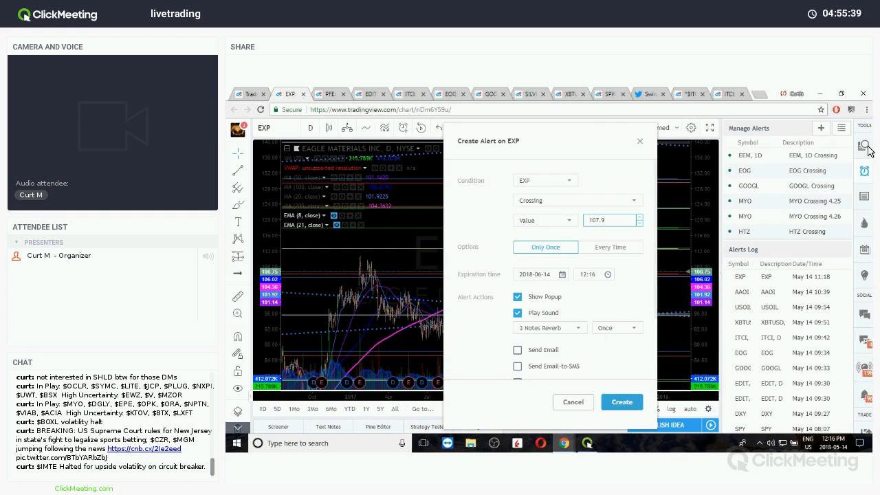
key("Return")
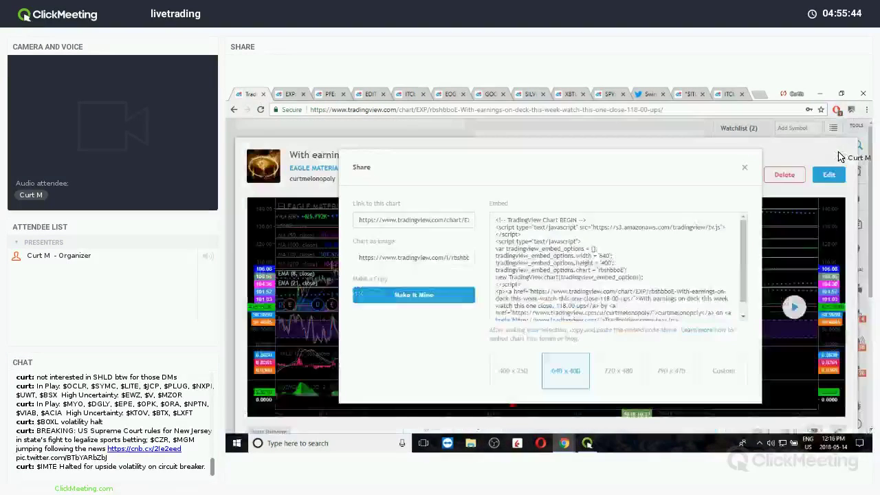
- Go back to the published EXP idea and close its share window and the idea itself
left_click(244, 93)
left_click(745, 166)
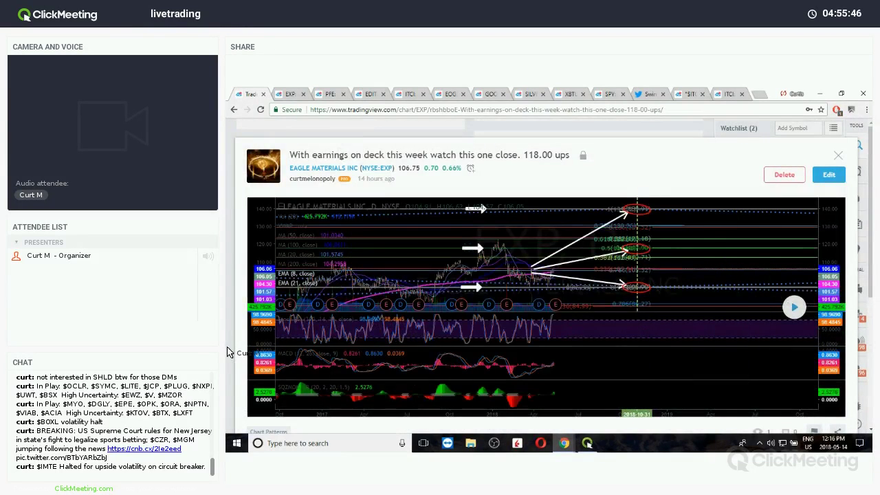
left_click(230, 350)
- Find the published idea "$BOX Weekly Algorithmic Model Chart #earnings #trading" and make an editable copy of its chart
scroll(229, 337, "down", 3)
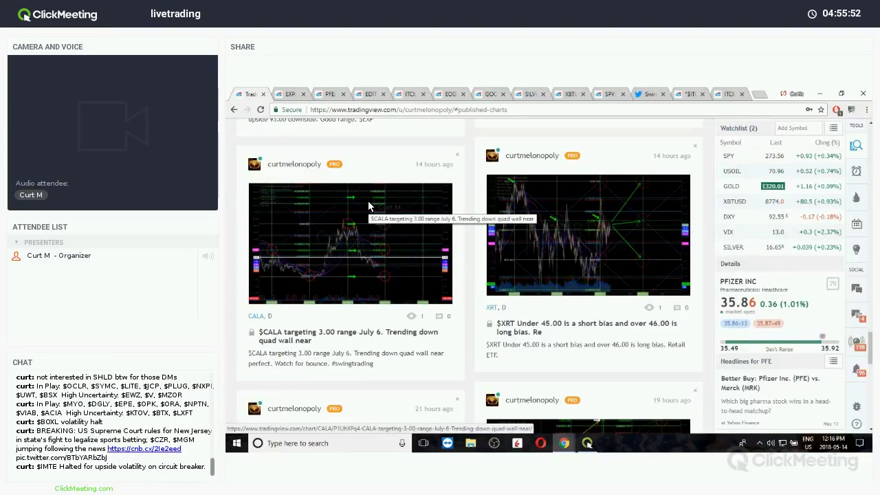
scroll(369, 206, "down", 3)
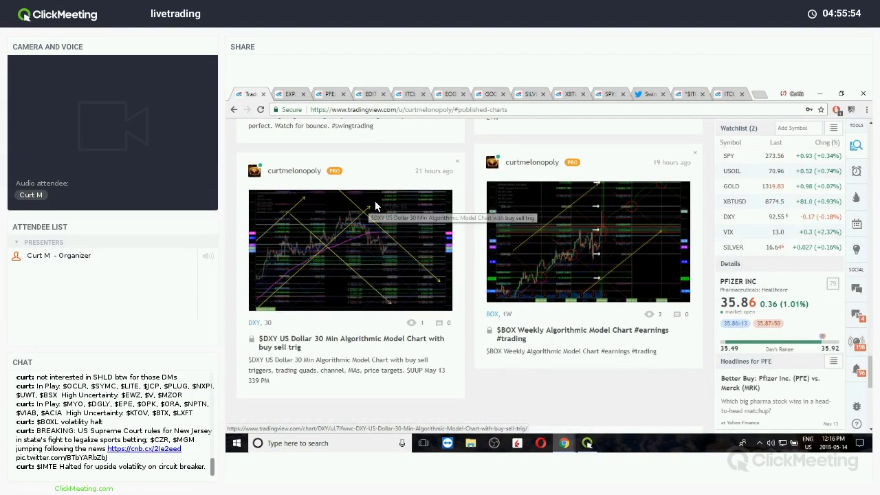
scroll(497, 222, "down", 3)
scroll(516, 224, "up", 3)
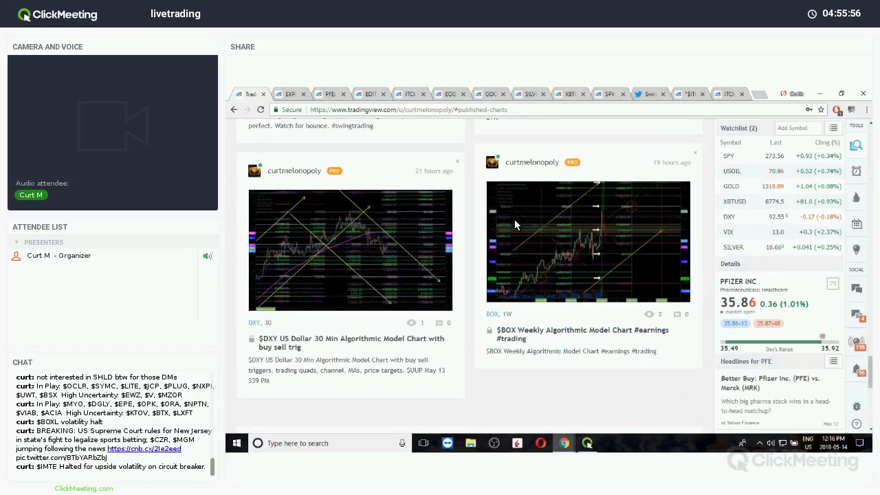
left_click(596, 260)
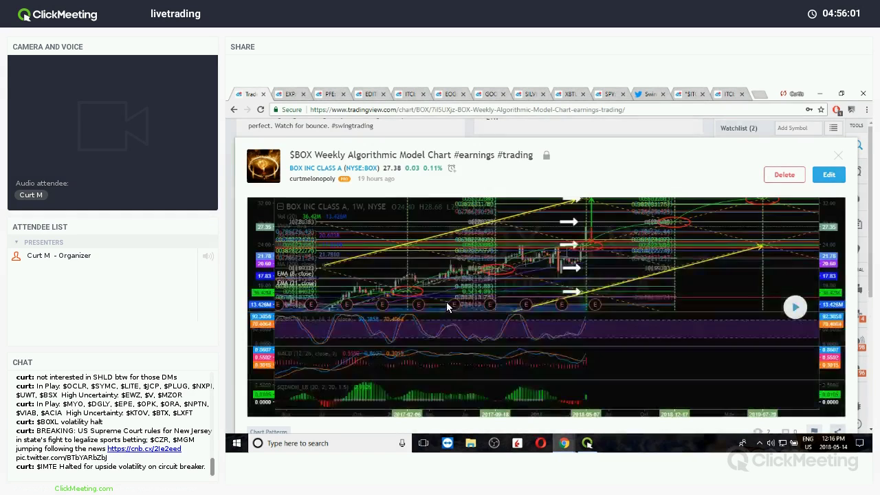
left_click(447, 302)
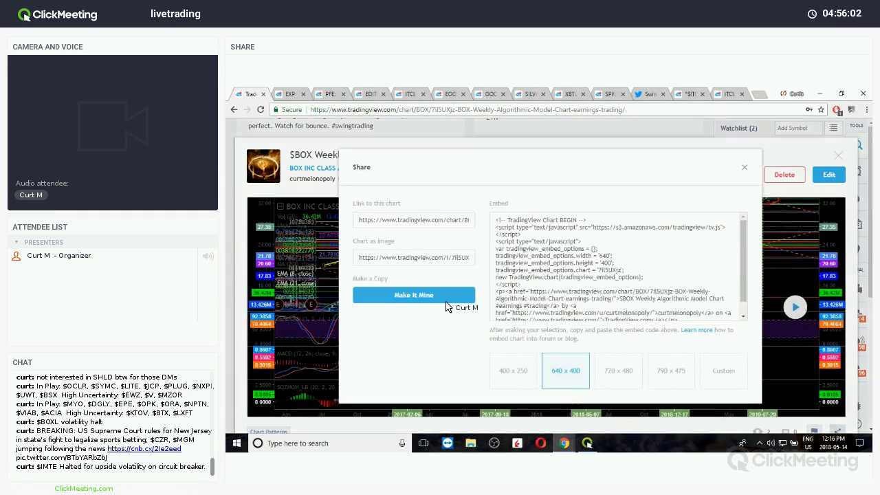
left_click(445, 303)
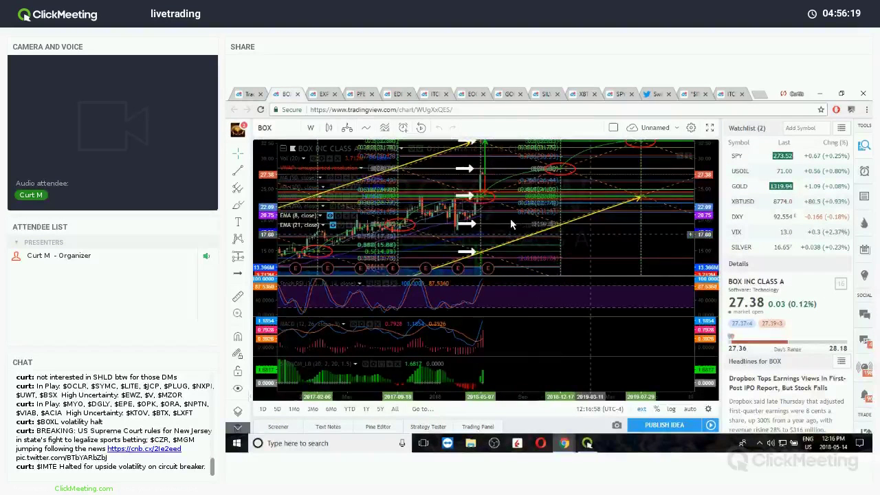
- Maximize the price pane of the weekly BOX chart and examine its channel lines, arrows and circled price targets
double_click(585, 193)
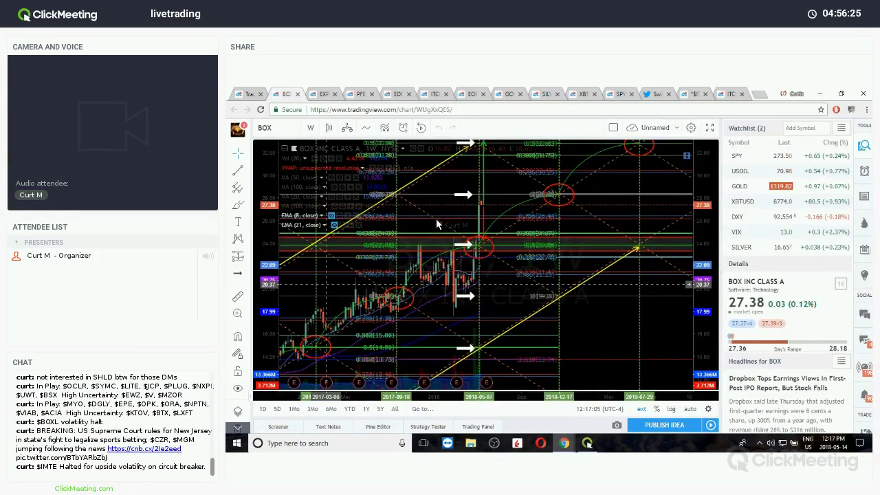
left_click_drag(326, 280, 345, 262)
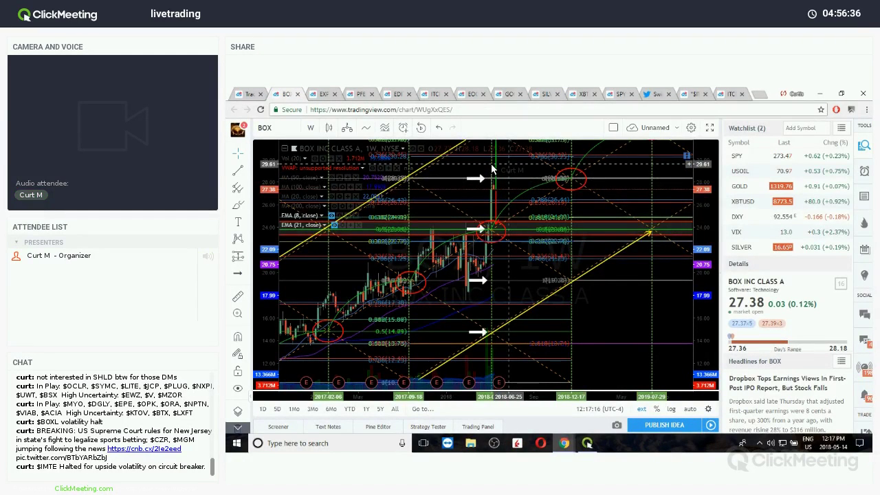
left_click_drag(491, 165, 491, 169)
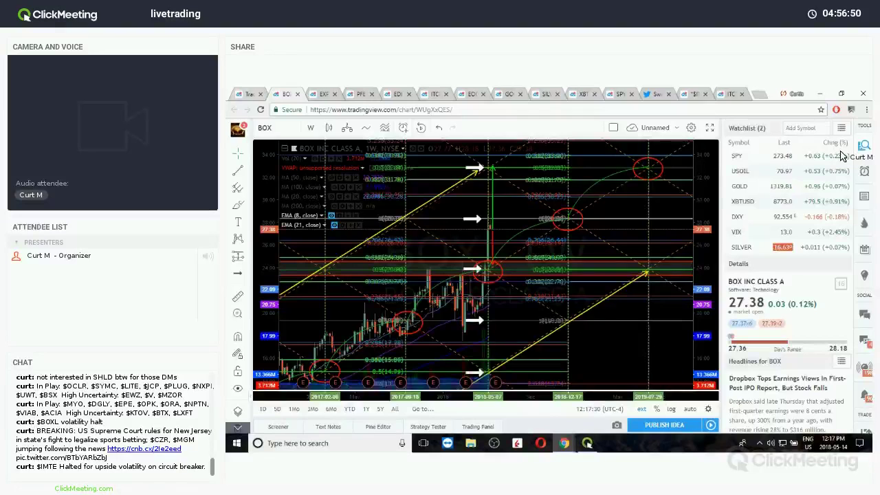
- Close the published BOX idea and its share window, and go to the page links ending the published charts list
key("ctrl+1")
key("Escape")
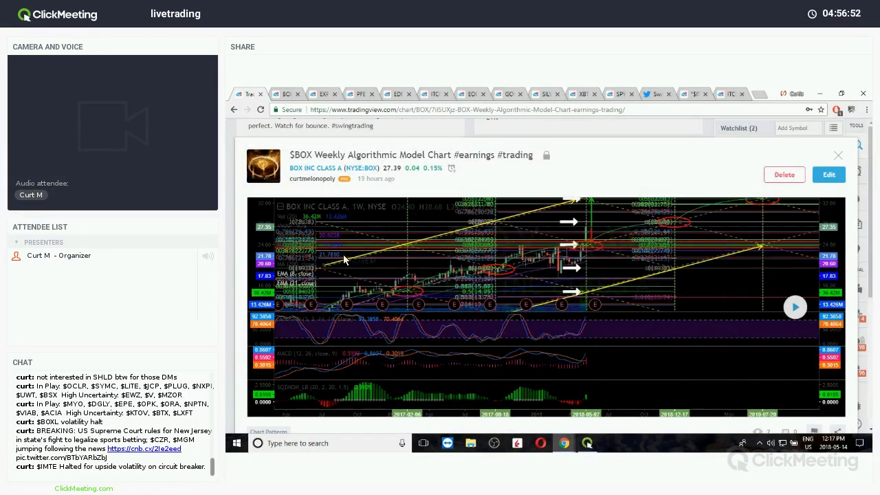
key("Escape")
scroll(379, 246, "down", 10)
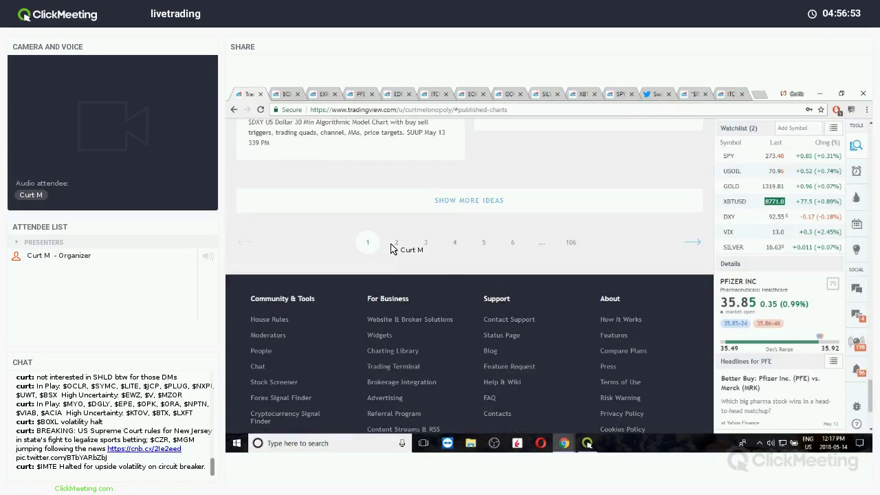
- On page 2 of the published charts, find the idea "Ethereum Daily Chart - Bounced before mid quad" and make an editable copy of its chart
left_click(394, 244)
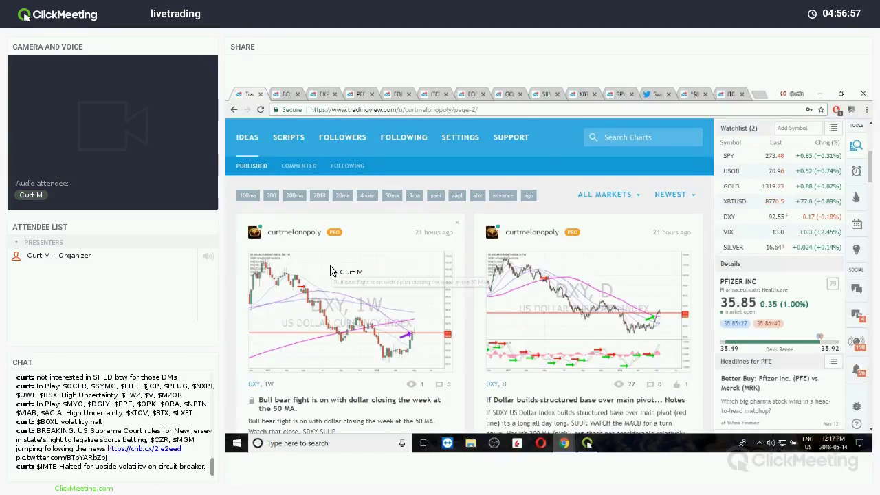
scroll(330, 270, "down", 5)
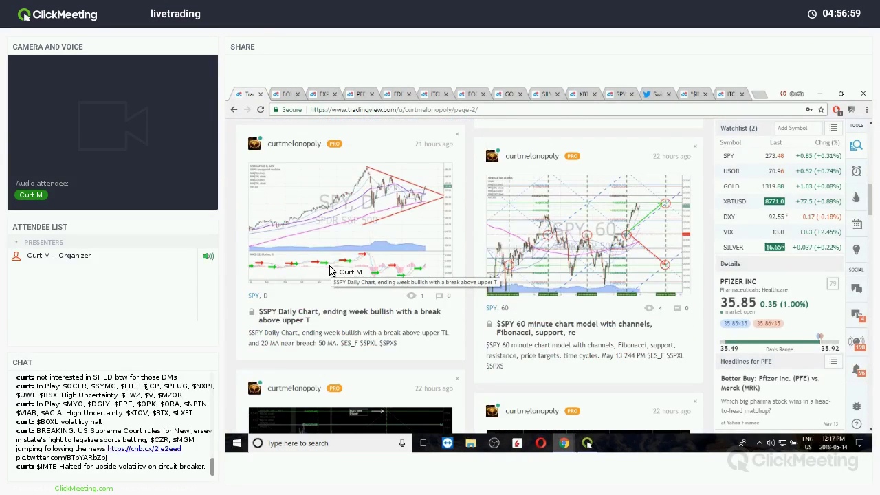
scroll(330, 270, "down", 3)
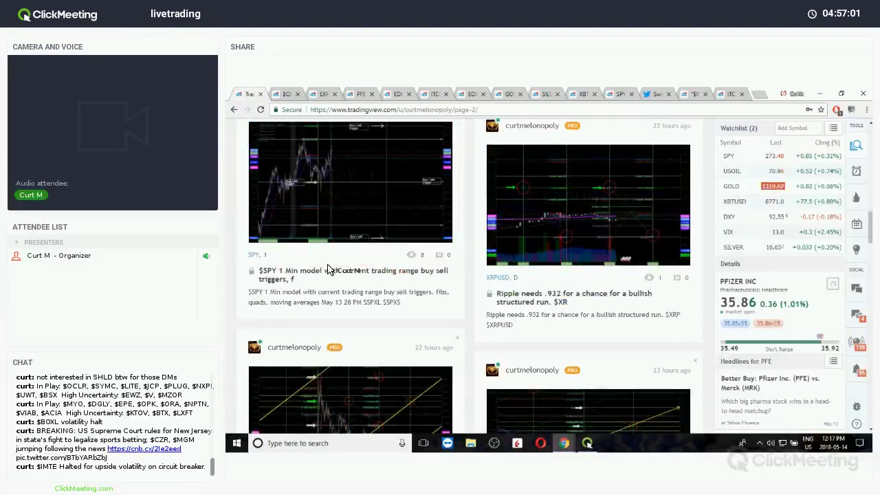
scroll(326, 270, "down", 3)
scroll(327, 269, "down", 6)
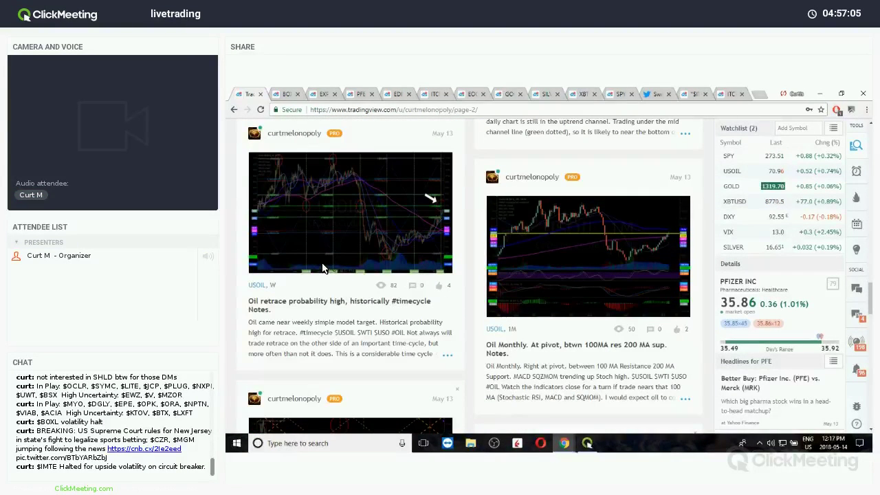
scroll(323, 268, "down", 3)
scroll(285, 213, "up", 8)
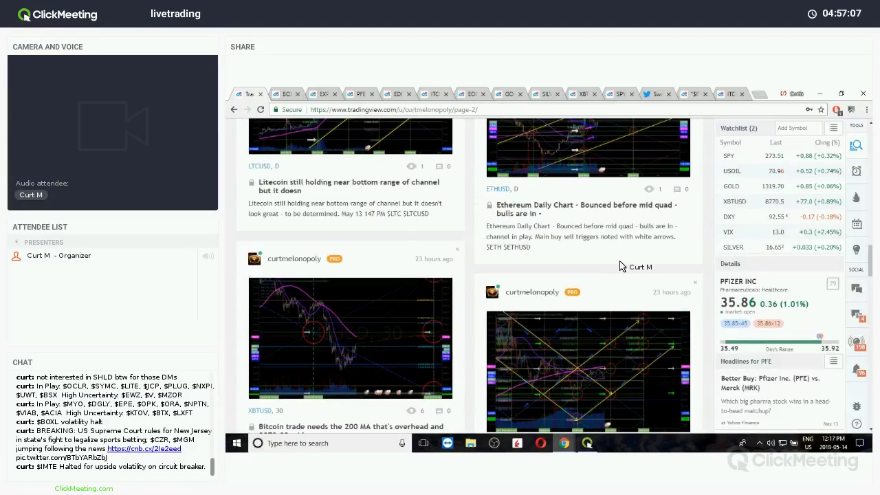
scroll(619, 266, "up", 2)
left_click(615, 256)
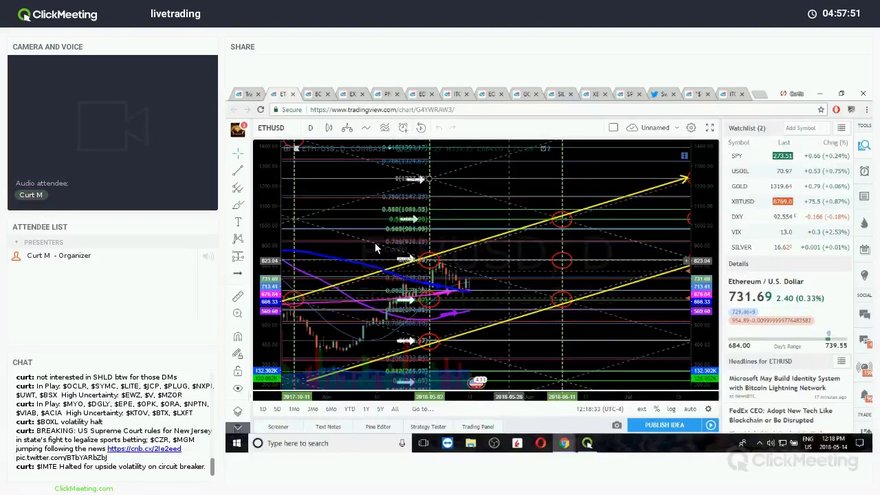
- Examine more of the daily ETHUSD price history, and close the chart copy, the share window and the published Ethereum idea
scroll(375, 248, "down", 2)
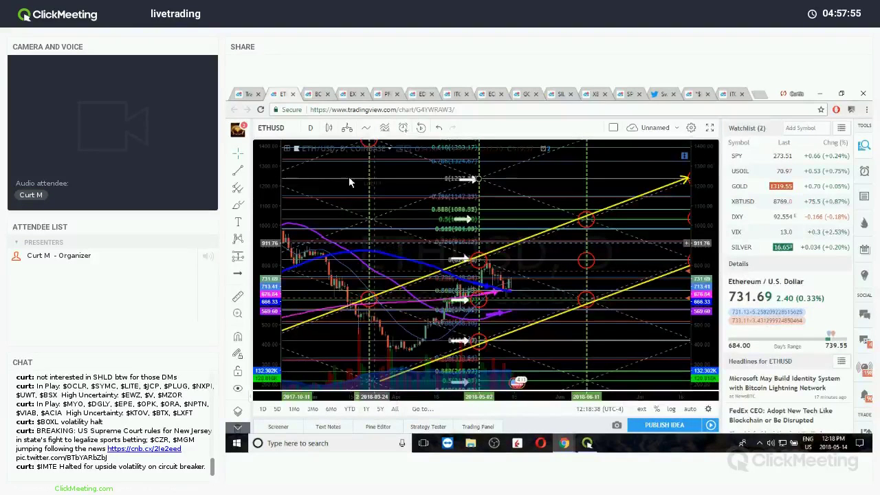
left_click(292, 94)
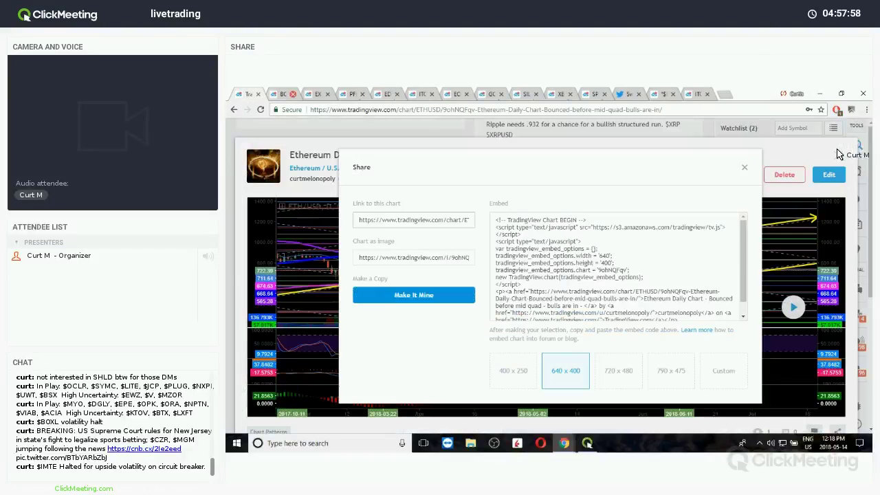
left_click(264, 241)
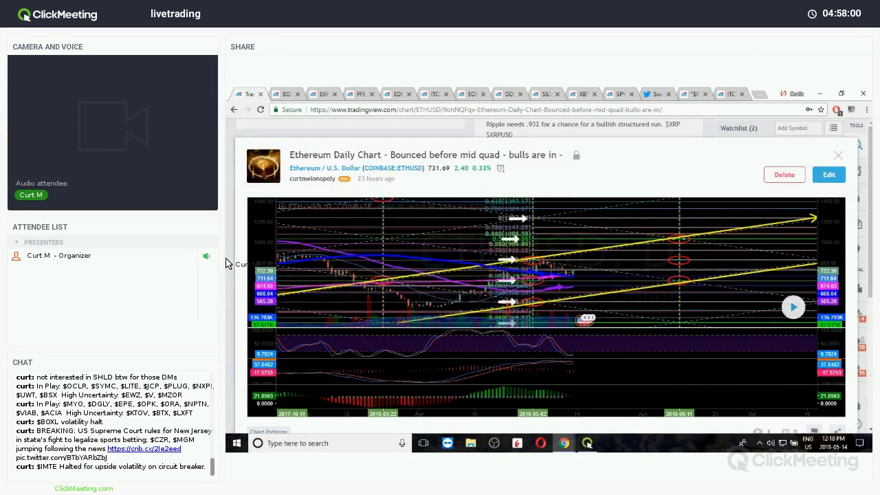
left_click(227, 263)
- Find the published idea "Bitcoin Daily Chart is still in uptrend. 50 MA tested as support" and make an editable copy of its chart
scroll(227, 264, "down", 5)
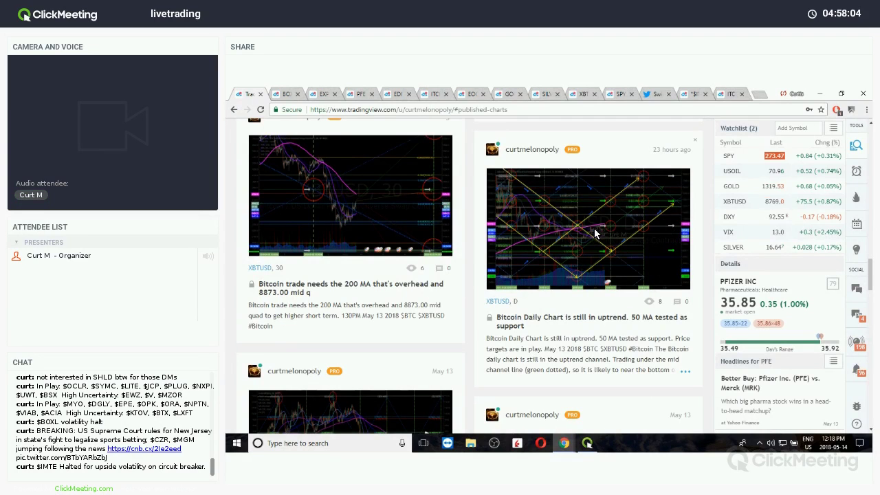
left_click(523, 315)
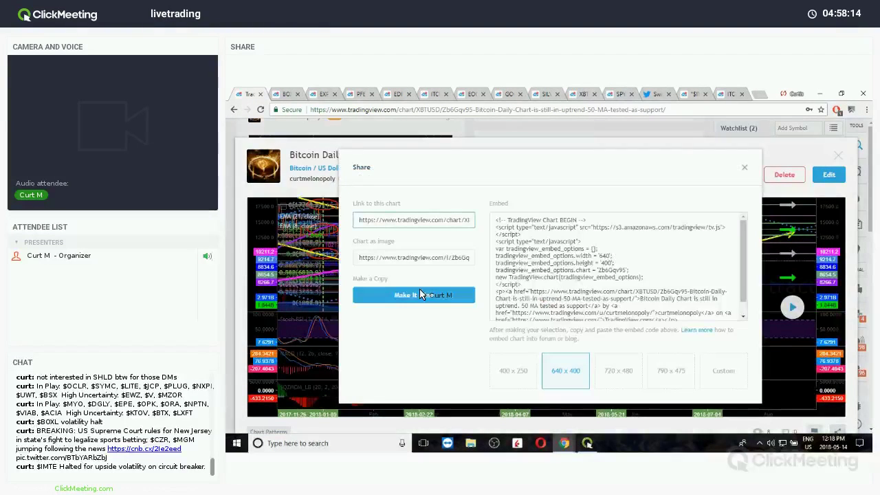
left_click(421, 294)
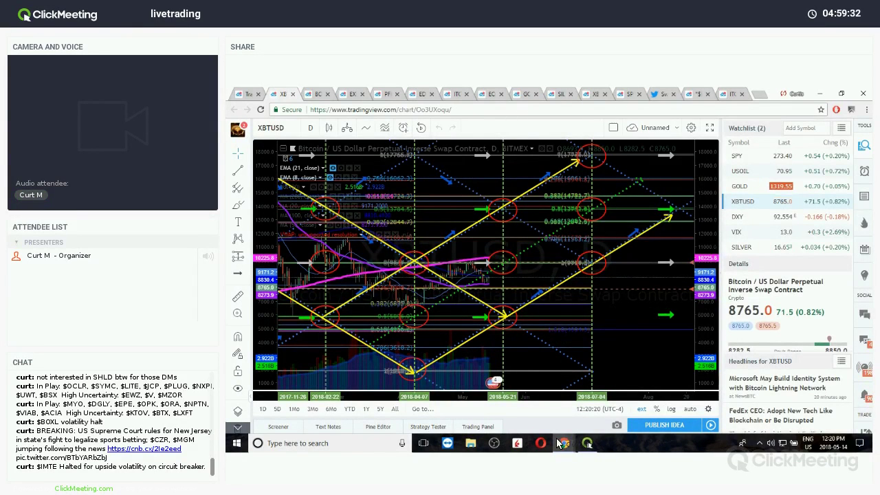
- Switch from the XBTUSD chart to the browser window with the ClickMeeting livetrading room and its screen sharing controls
mouse_move(564, 443)
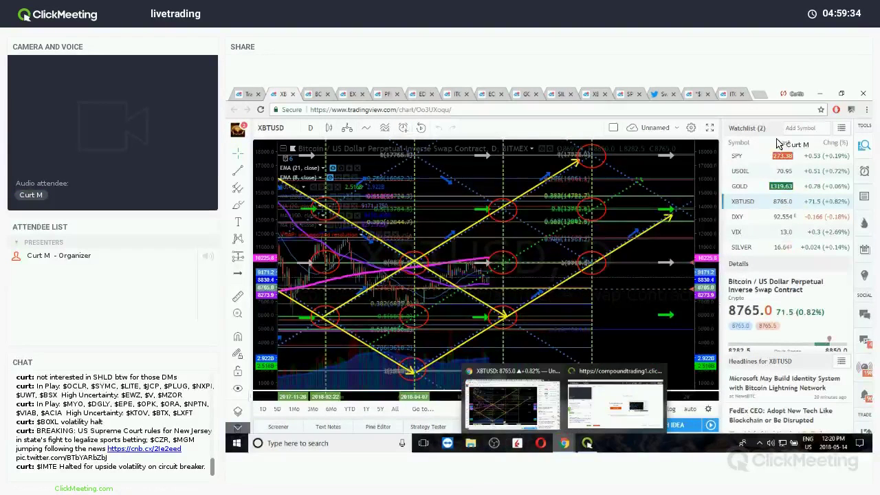
left_click(614, 403)
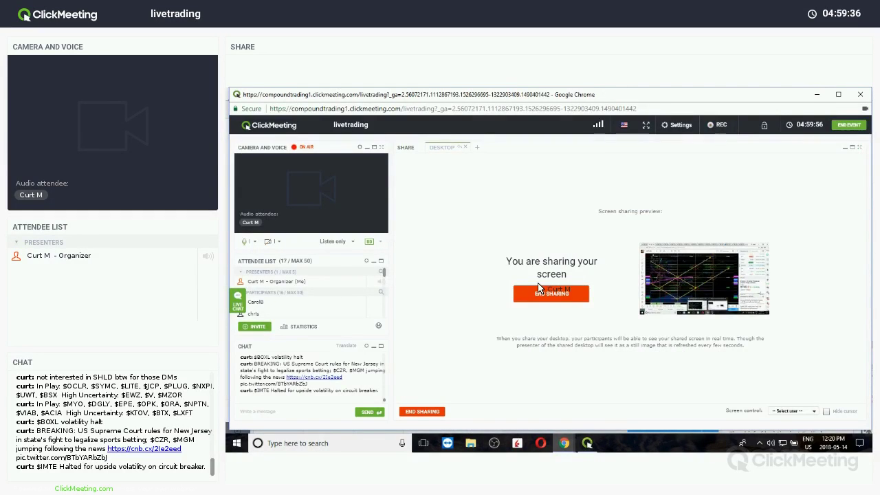